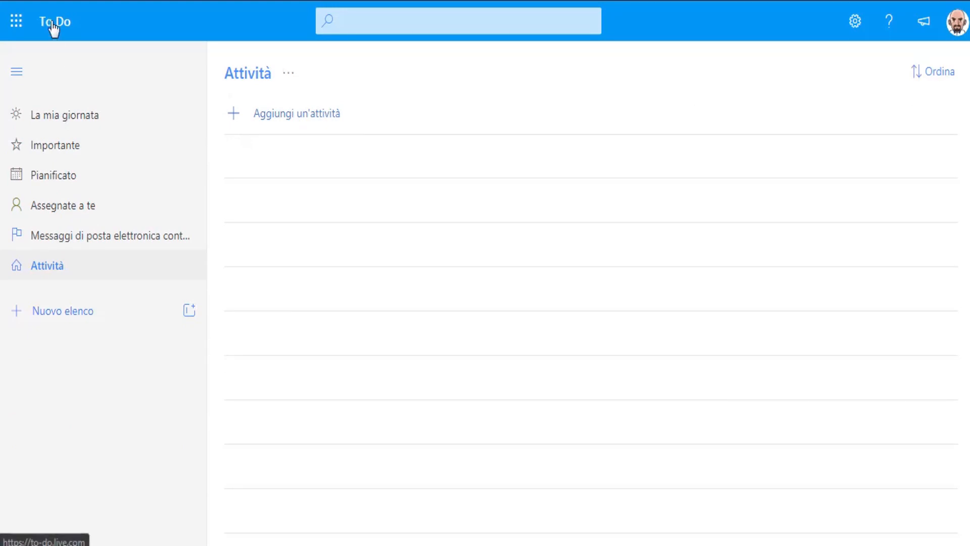
pyautogui.click(18, 76)
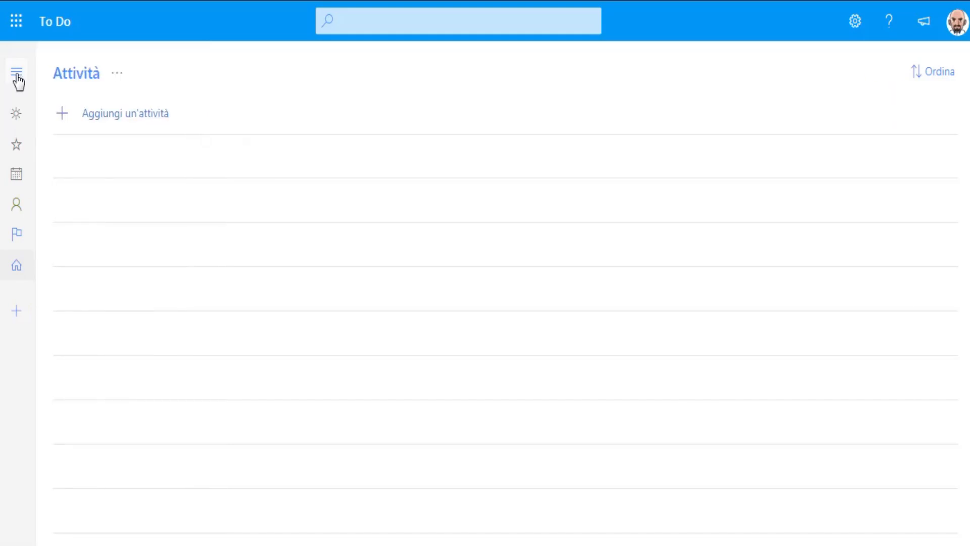
pyautogui.click(17, 77)
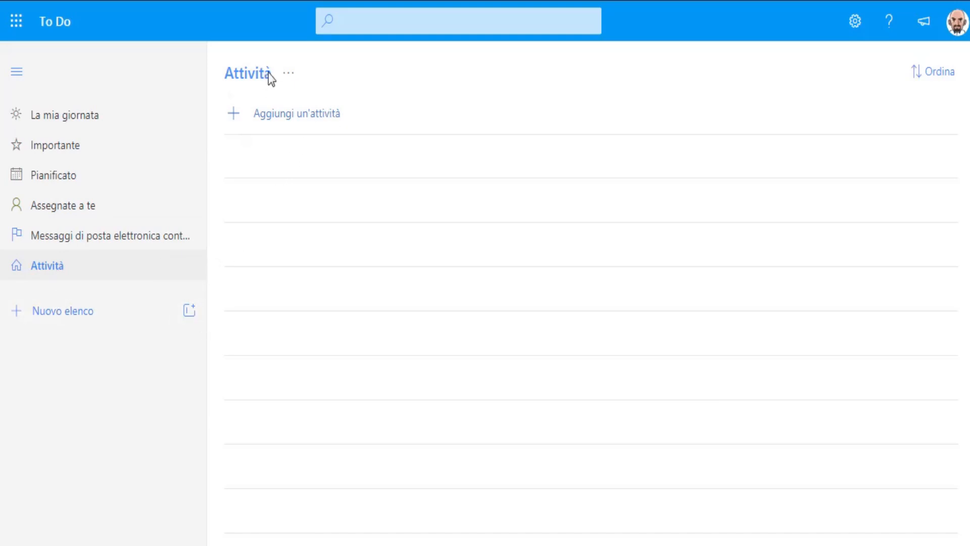
# Step: Change the theme of the Attività list to light blue
pyautogui.click(288, 78)
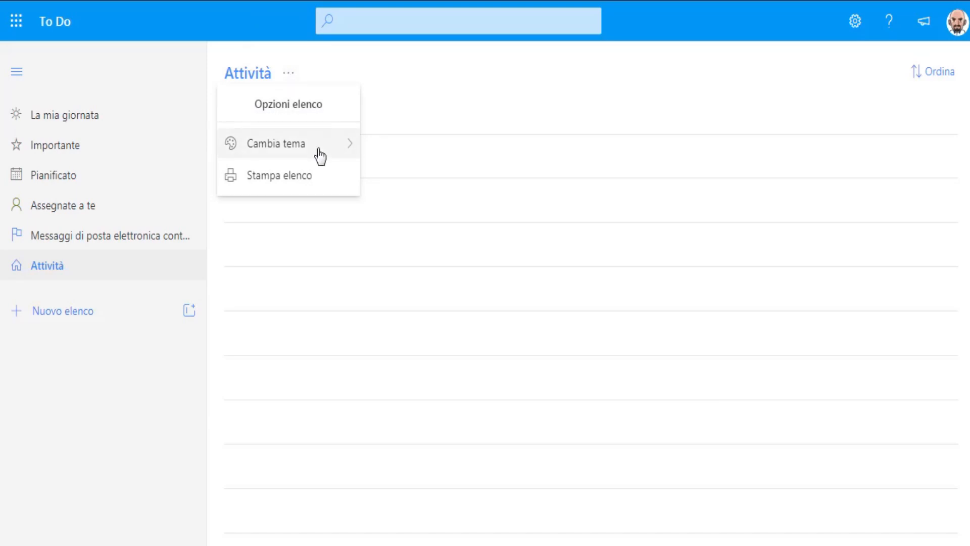
pyautogui.click(339, 158)
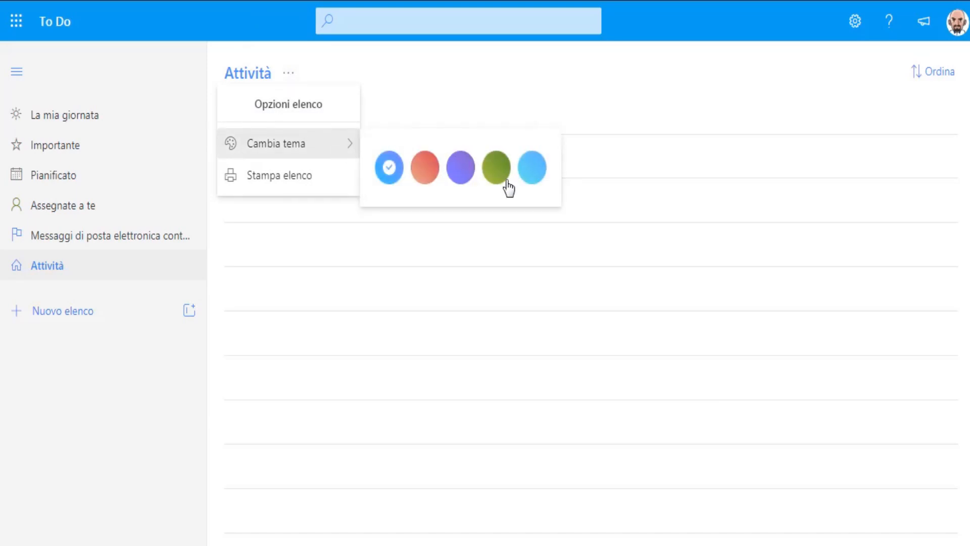
pyautogui.click(528, 178)
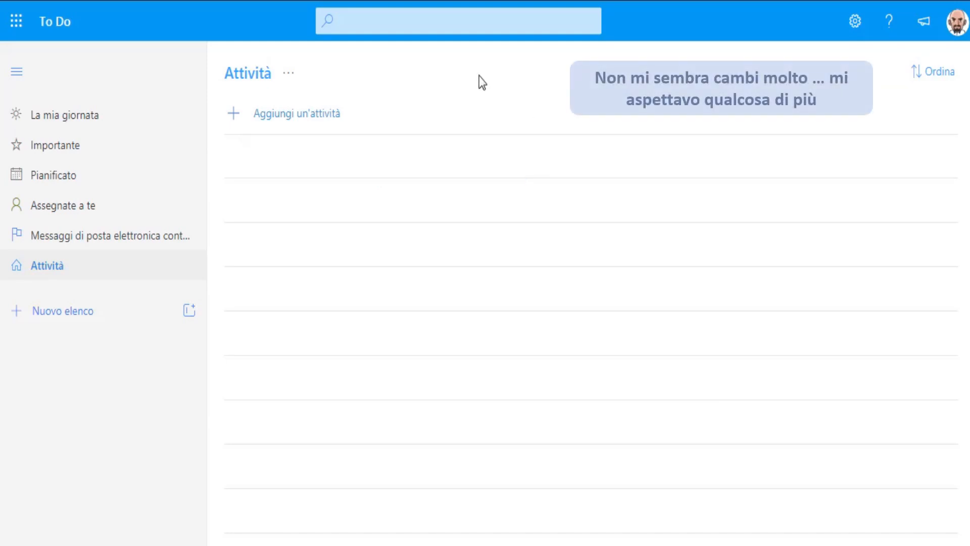
# Step: Change the theme of the Attività list to red
pyautogui.click(289, 75)
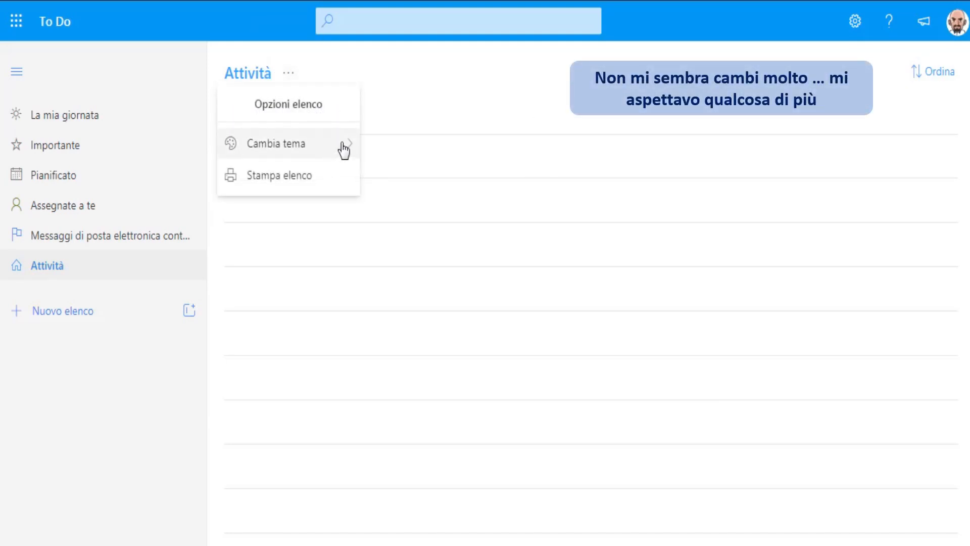
pyautogui.moveTo(348, 147)
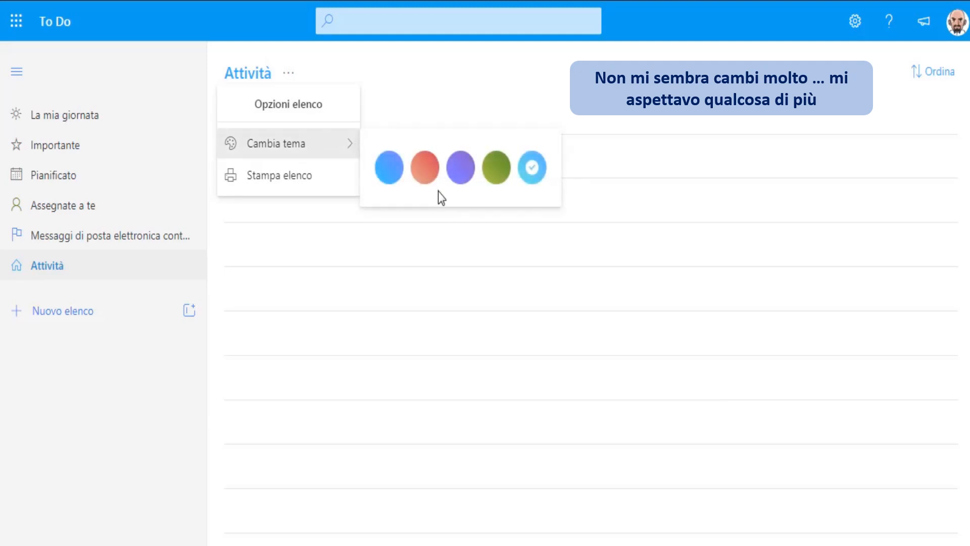
pyautogui.click(425, 169)
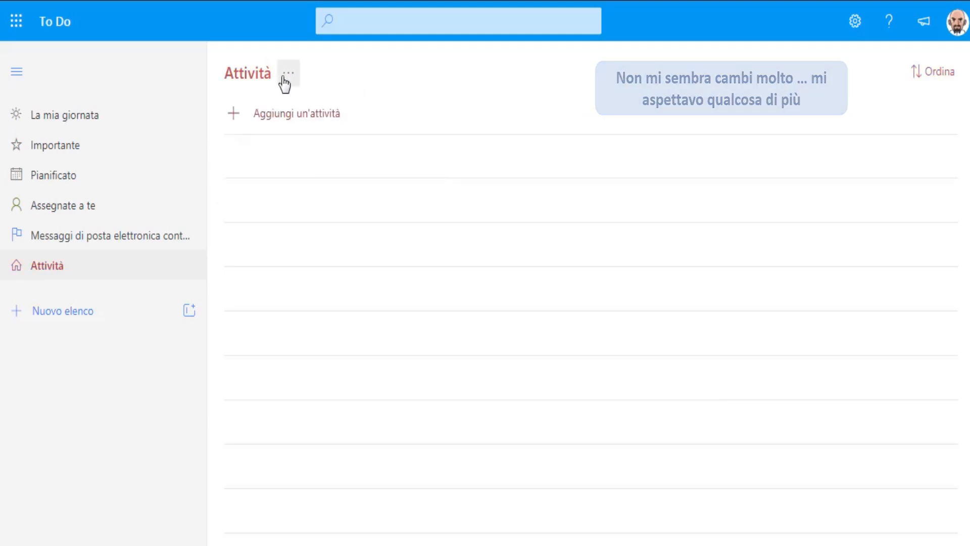
# Step: Add a task named "Prova 1" to the Attività list and mark it as important
pyautogui.click(240, 119)
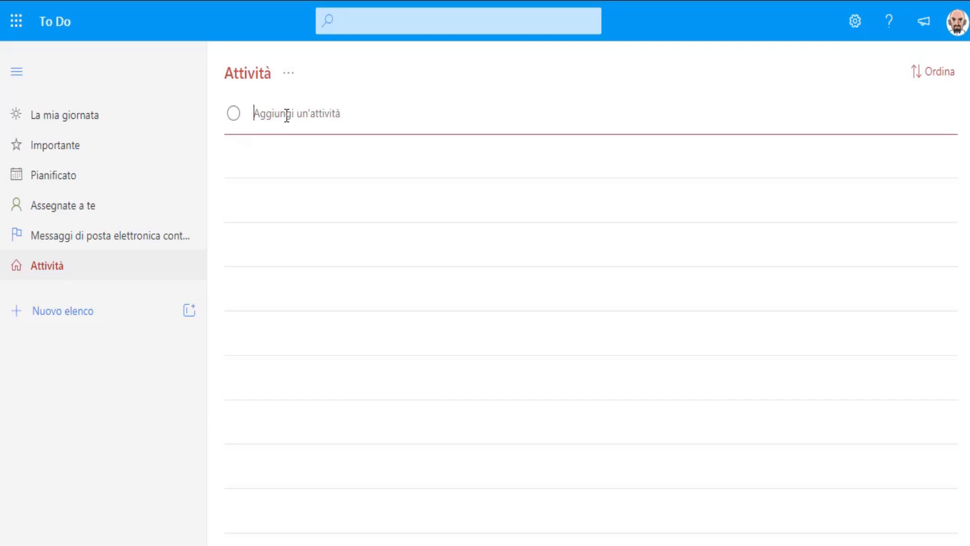
pyautogui.write('Pr')
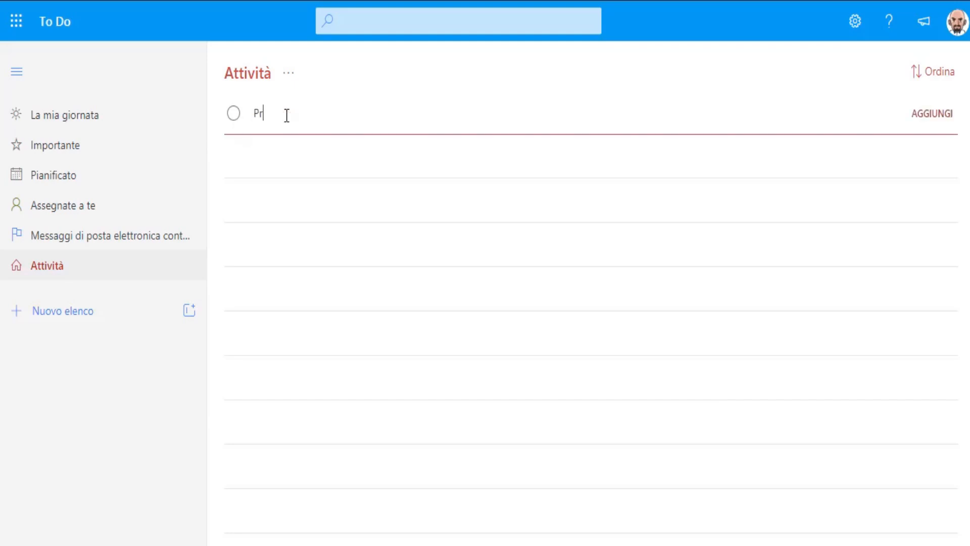
pyautogui.write('ova -')
pyautogui.press('BackSpace')
pyautogui.press('Return')
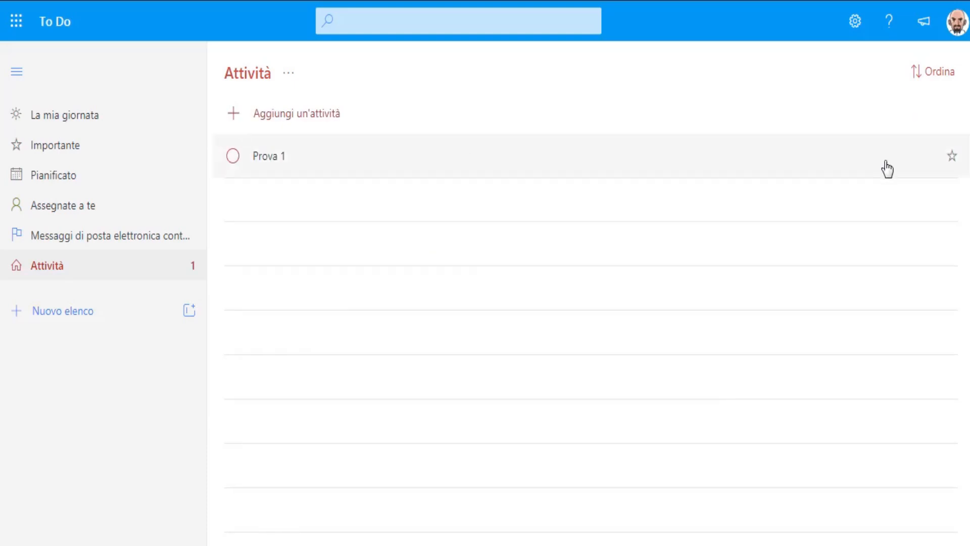
pyautogui.click(952, 157)
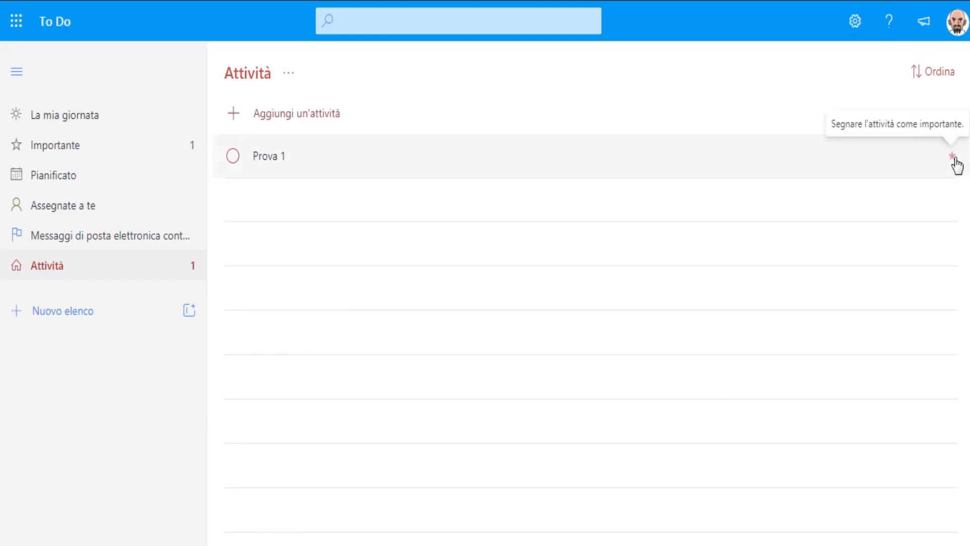
# Step: Open the details of the "Prova 1" task and add the note "Attività di prova"
pyautogui.click(262, 159)
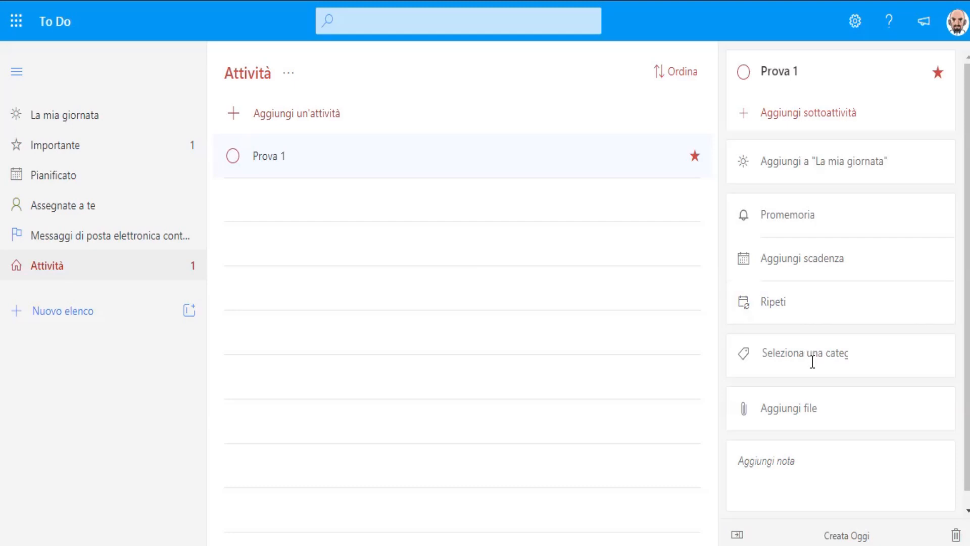
pyautogui.click(789, 457)
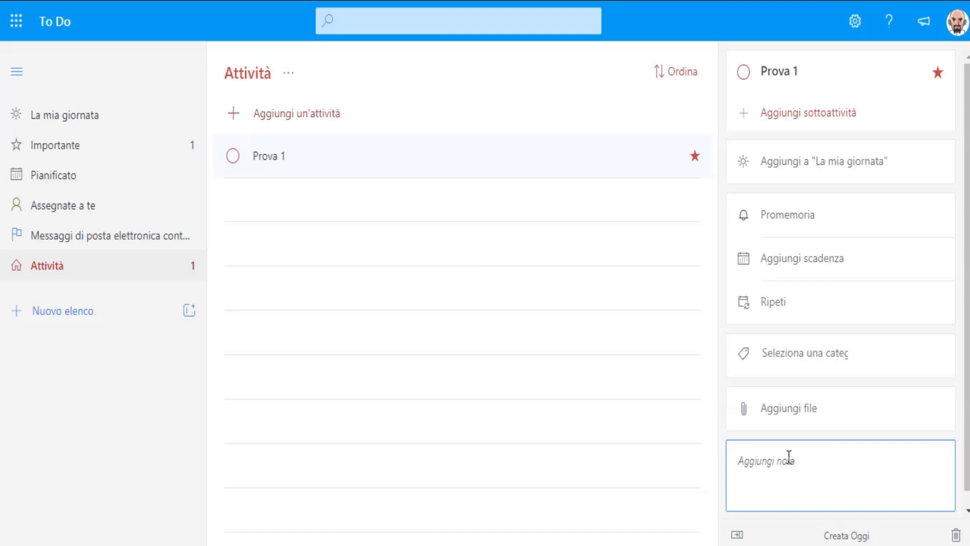
pyautogui.write('Attivitò')
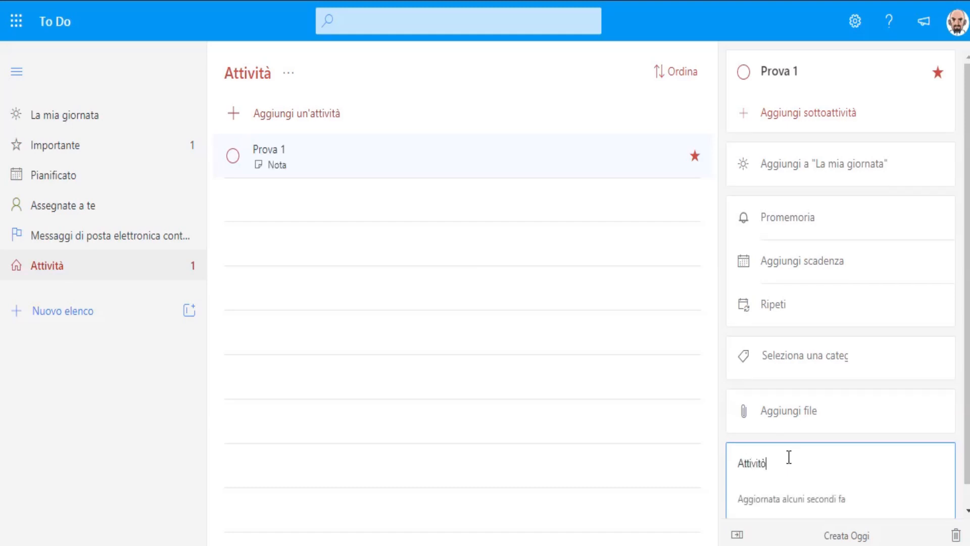
pyautogui.press('BackSpace')
pyautogui.write('à di prova')
# Step: Assign the Red category to the "Prova 1" task
pyautogui.moveTo(968, 410)
pyautogui.mouseDown()
pyautogui.moveTo(968, 446)
pyautogui.moveTo(969, 407)
pyautogui.mouseUp()
pyautogui.click(795, 354)
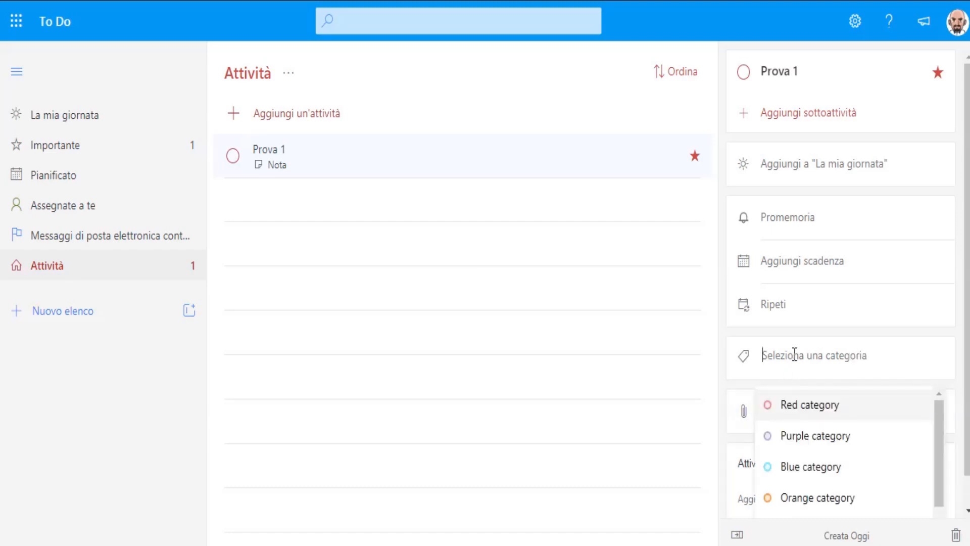
pyautogui.moveTo(935, 421); pyautogui.dragTo(922, 404)
pyautogui.click(768, 405)
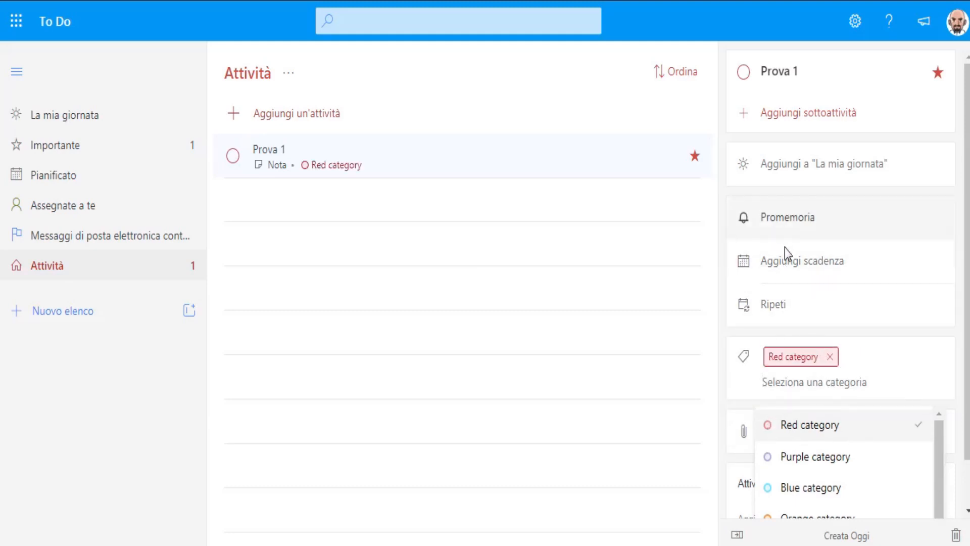
# Step: Set the due date of "Prova 1" to next week (Monday) and its reminder to tomorrow at 9:00
pyautogui.click(784, 265)
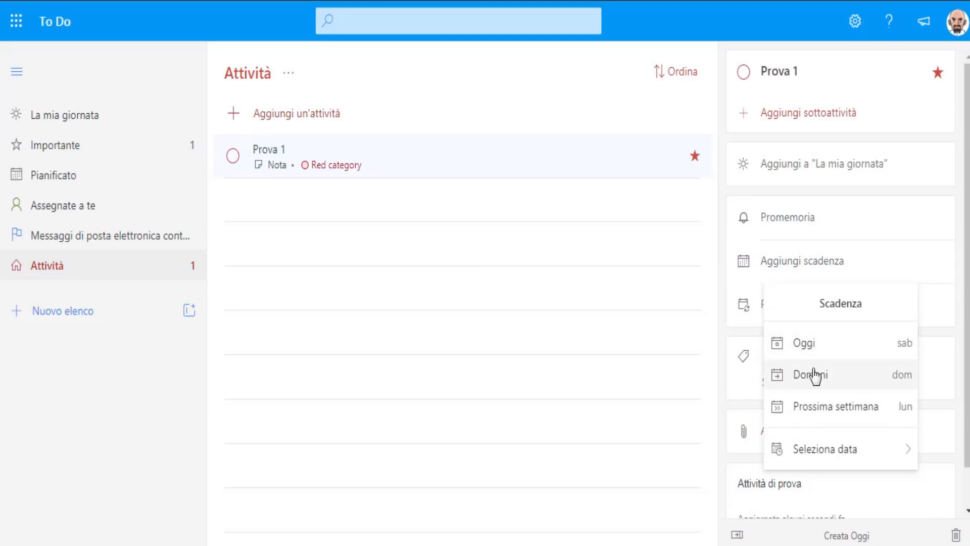
pyautogui.click(815, 407)
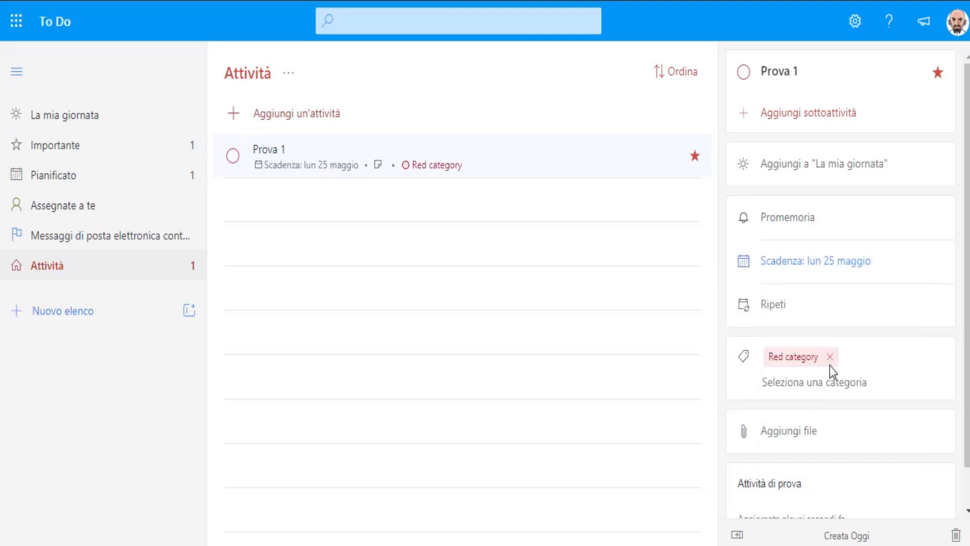
pyautogui.click(779, 219)
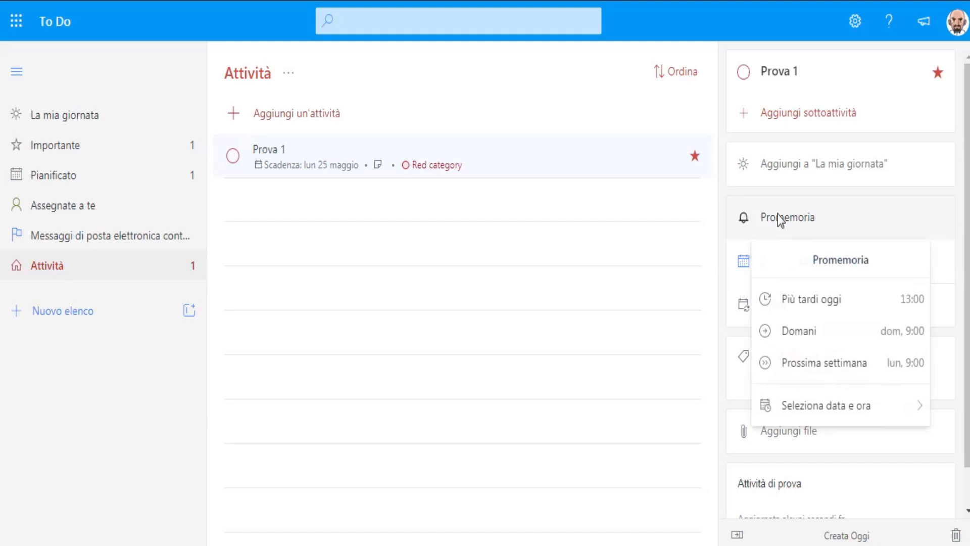
pyautogui.click(808, 331)
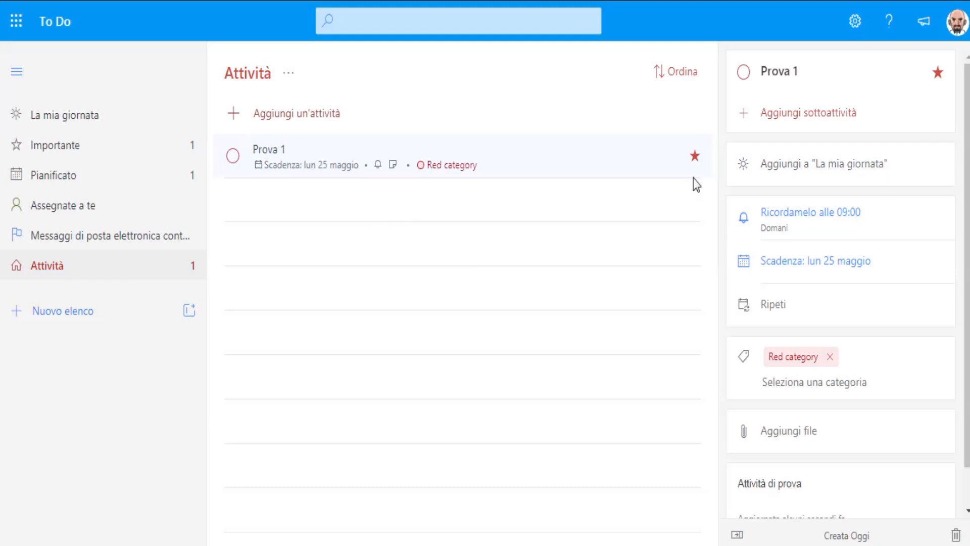
# Step: Add a second task named "Prova 2 (ricorrenza)" to the Attività list
pyautogui.click(235, 114)
pyautogui.write('Prova ')
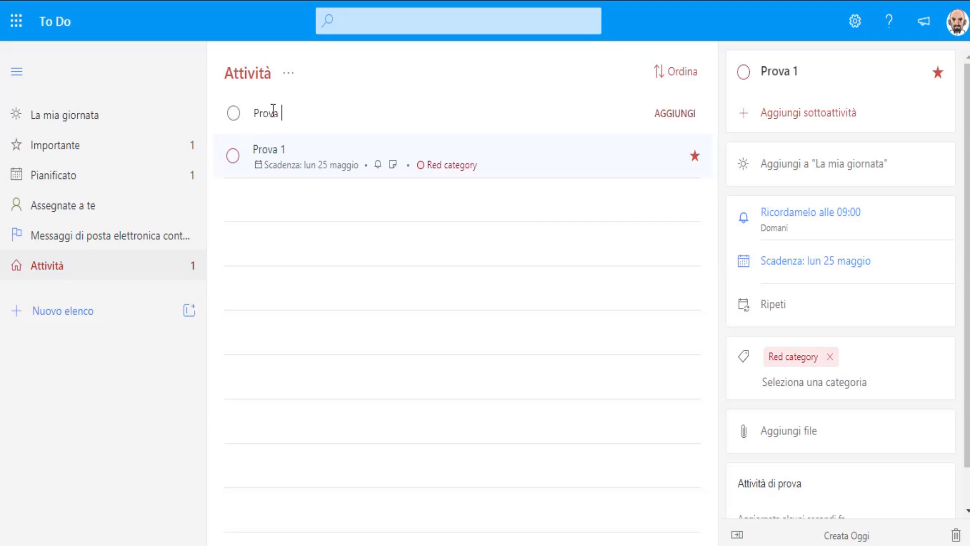
pyautogui.write('2 (ricorrenza)')
pyautogui.press('Return')
# Step: Set the "Prova 2 (ricorrenza)" task to repeat every day and add it to "La mia giornata"
pyautogui.click(306, 163)
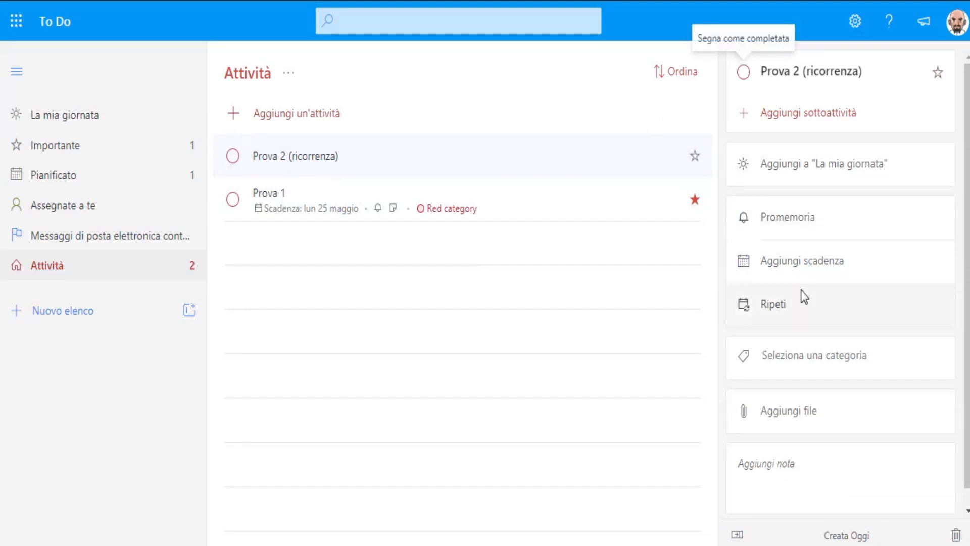
pyautogui.click(762, 313)
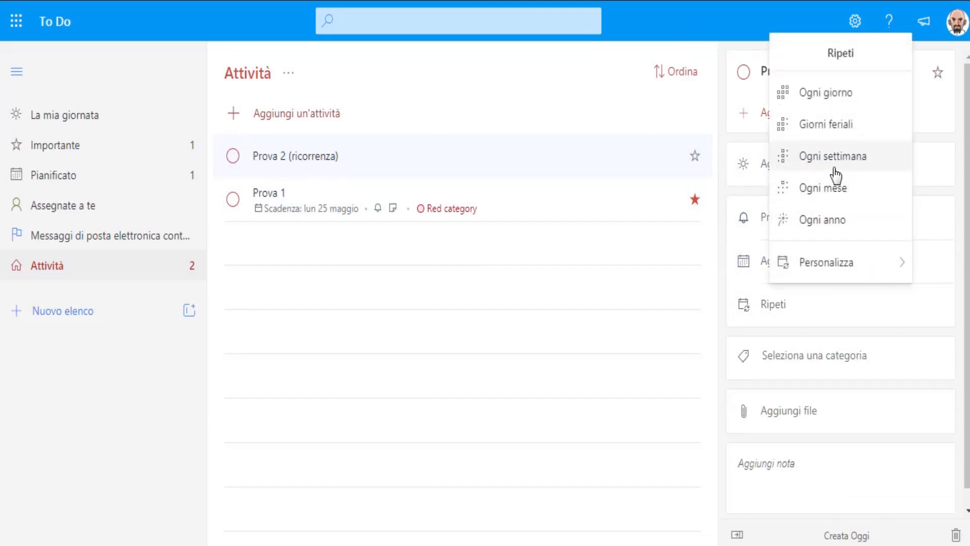
pyautogui.click(829, 95)
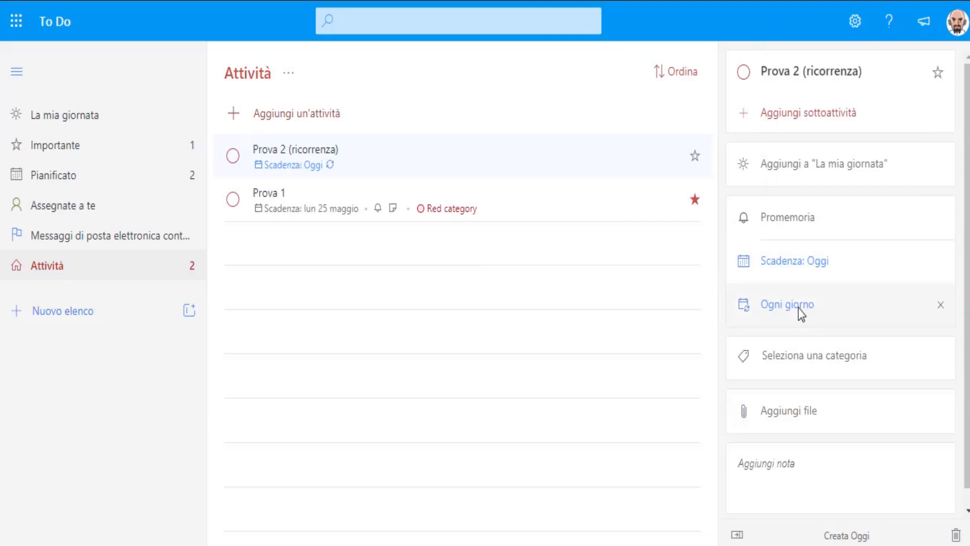
pyautogui.click(793, 217)
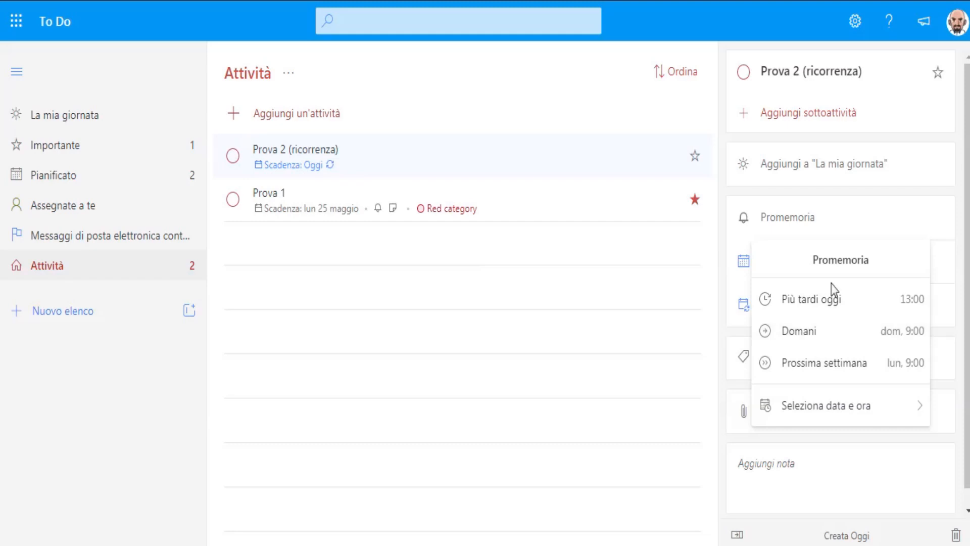
pyautogui.click(680, 253)
pyautogui.click(824, 165)
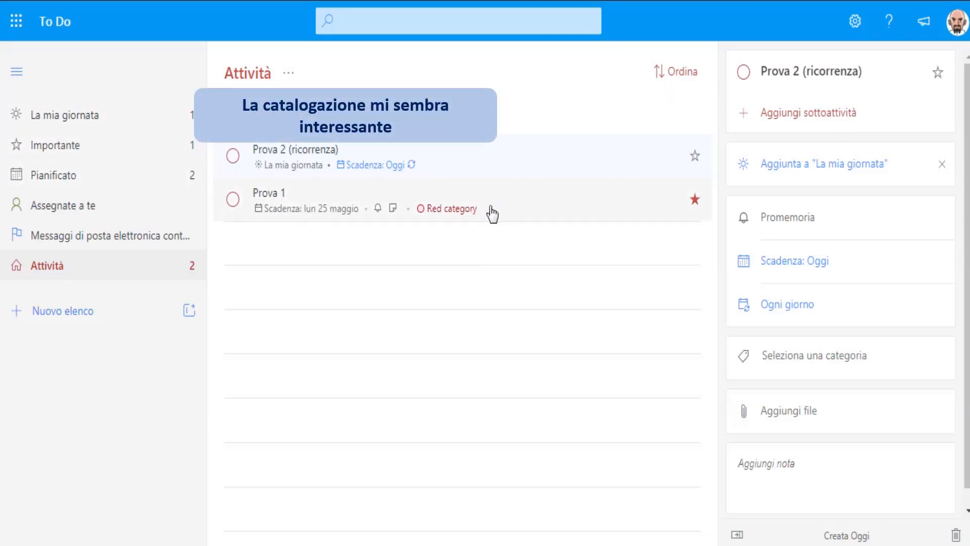
# Step: Assign the Green category to the "Prova 2 (ricorrenza)" task
pyautogui.click(821, 356)
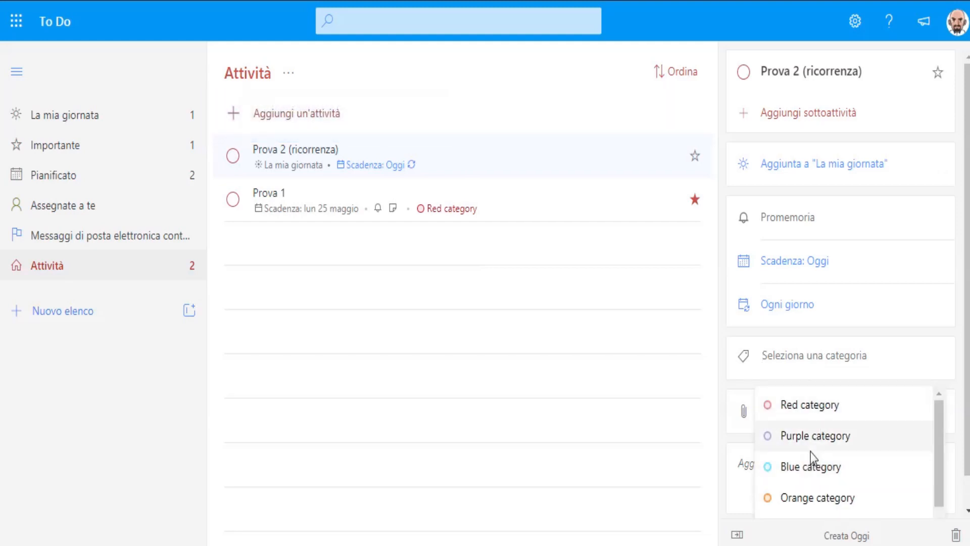
pyautogui.moveTo(938, 432); pyautogui.dragTo(940, 471)
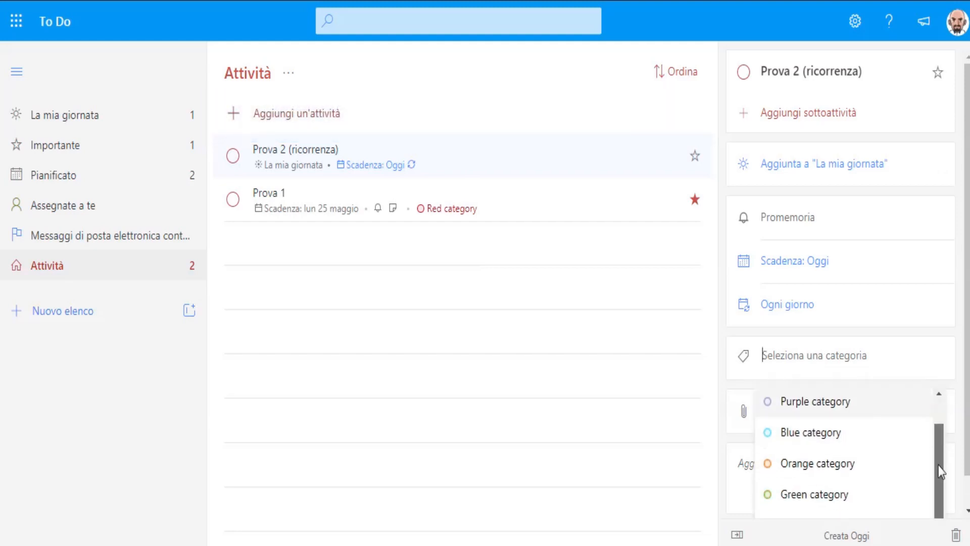
pyautogui.click(840, 493)
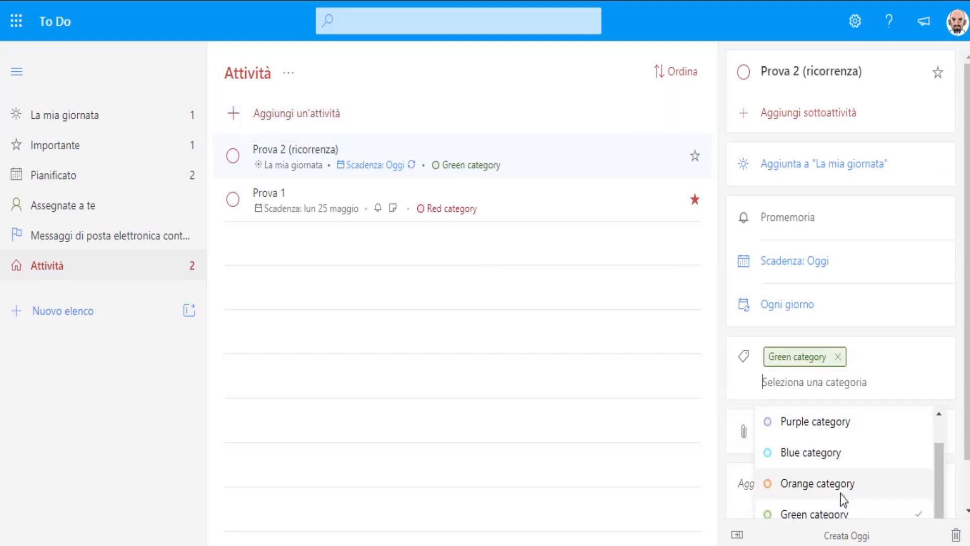
pyautogui.click(661, 274)
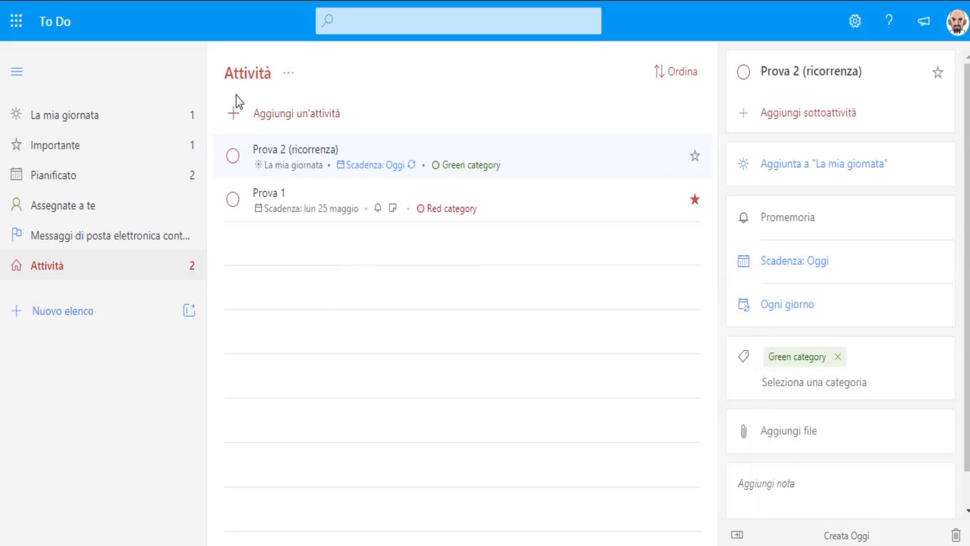
# Step: Add a third task named "Prova 3 (con sottoattività)" to the Attività list and open its details
pyautogui.click(233, 115)
pyautogui.write('Prova ')
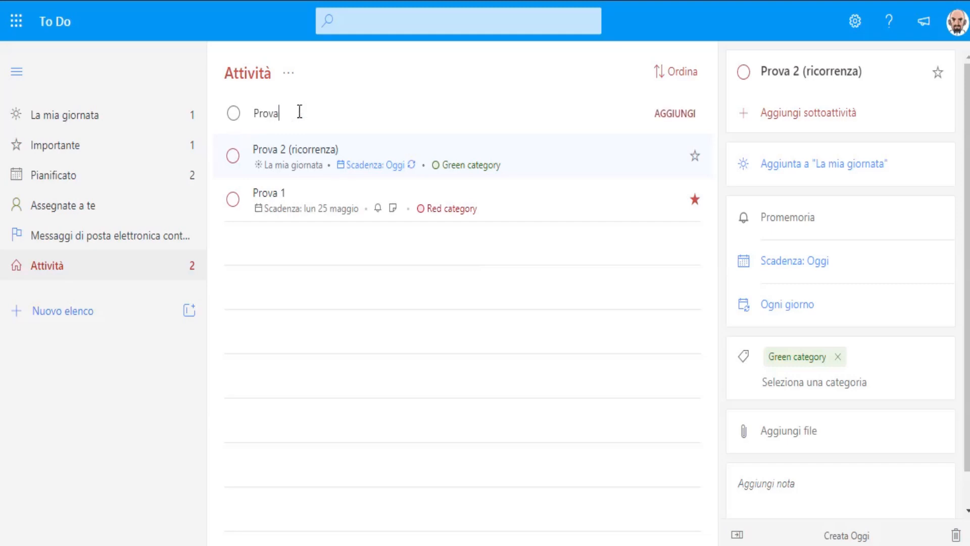
pyautogui.write('3 (con sottoattivt')
pyautogui.press('BackSpace')
pyautogui.press('BackSpace')
pyautogui.write('ità)')
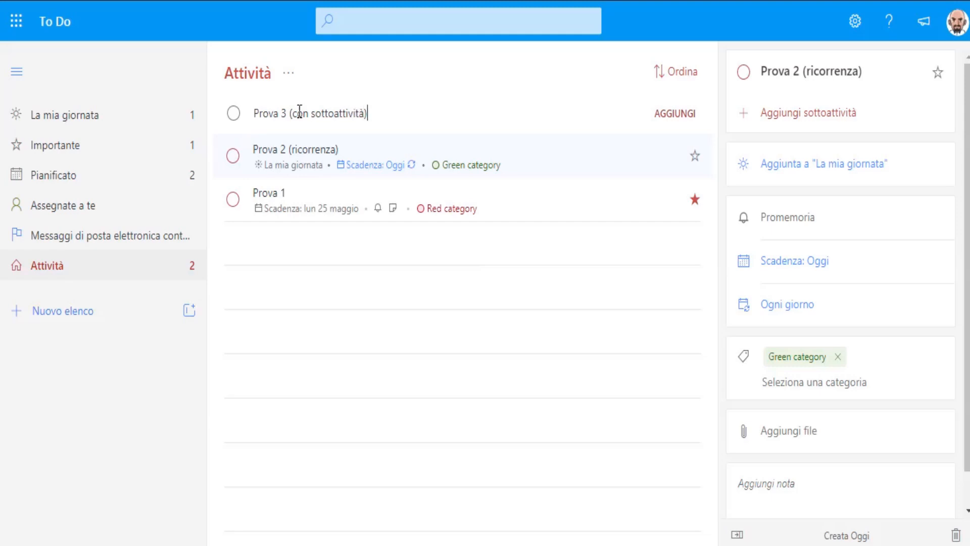
pyautogui.press('Return')
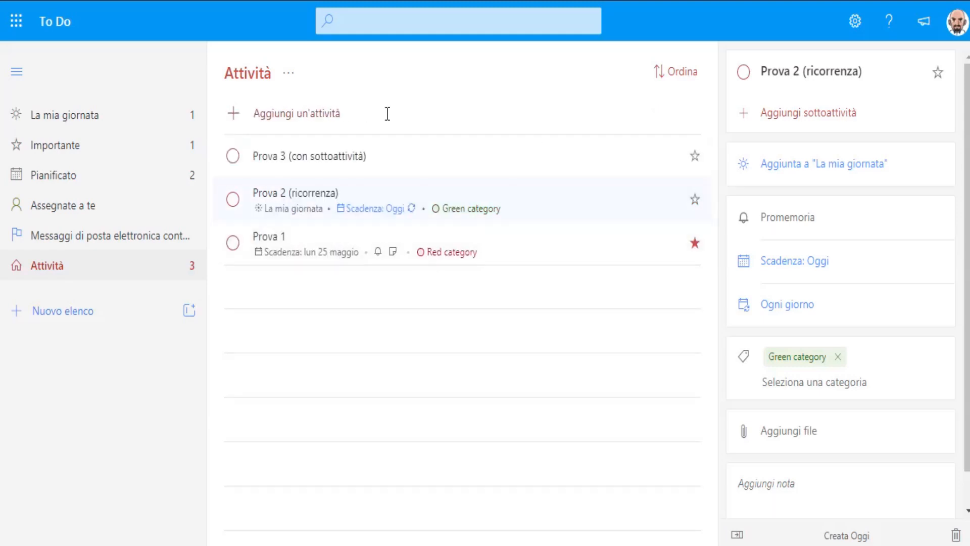
pyautogui.click(334, 160)
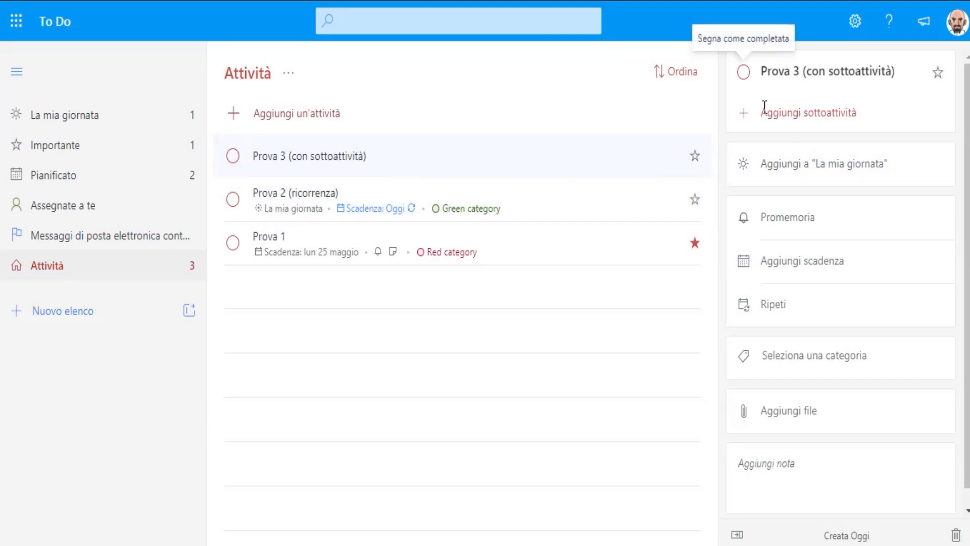
# Step: Add two subtasks named "Prava abc" and "Prova def" to the "Prova 3 (con sottoattività)" task
pyautogui.click(742, 116)
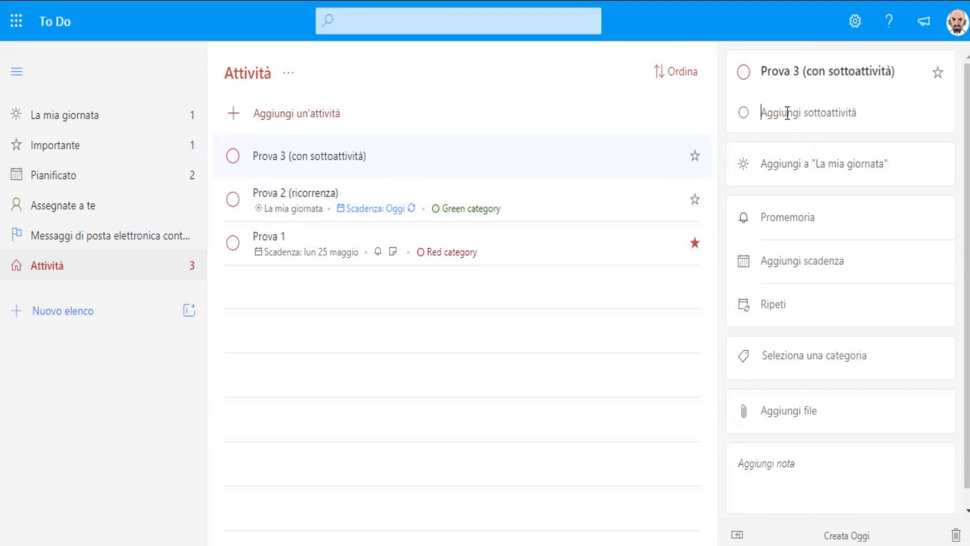
pyautogui.write('Prava')
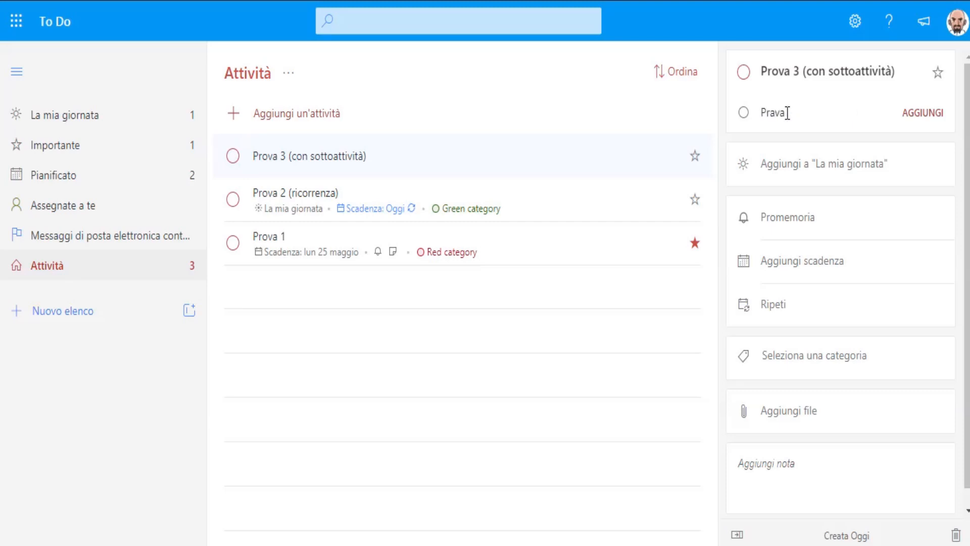
pyautogui.write(' abc')
pyautogui.click(922, 116)
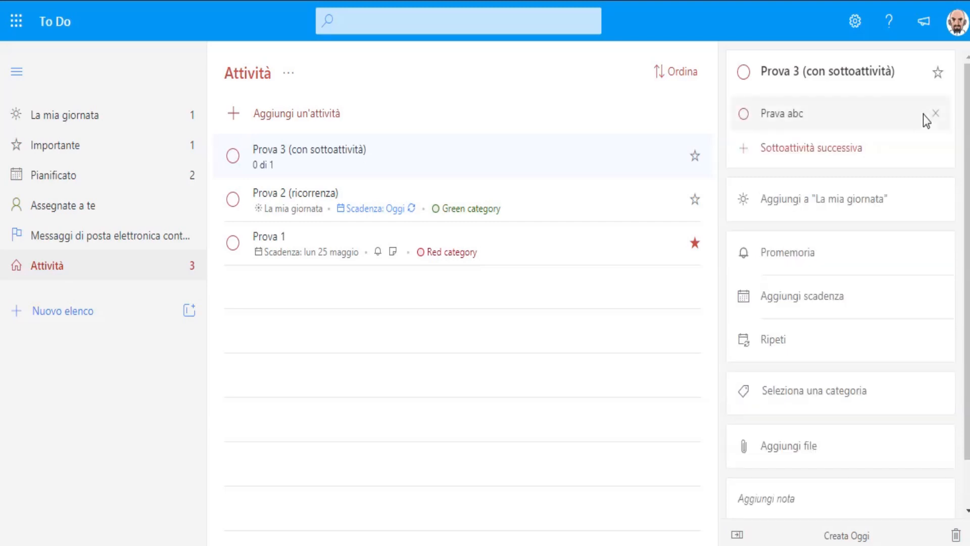
pyautogui.click(789, 150)
pyautogui.write('P')
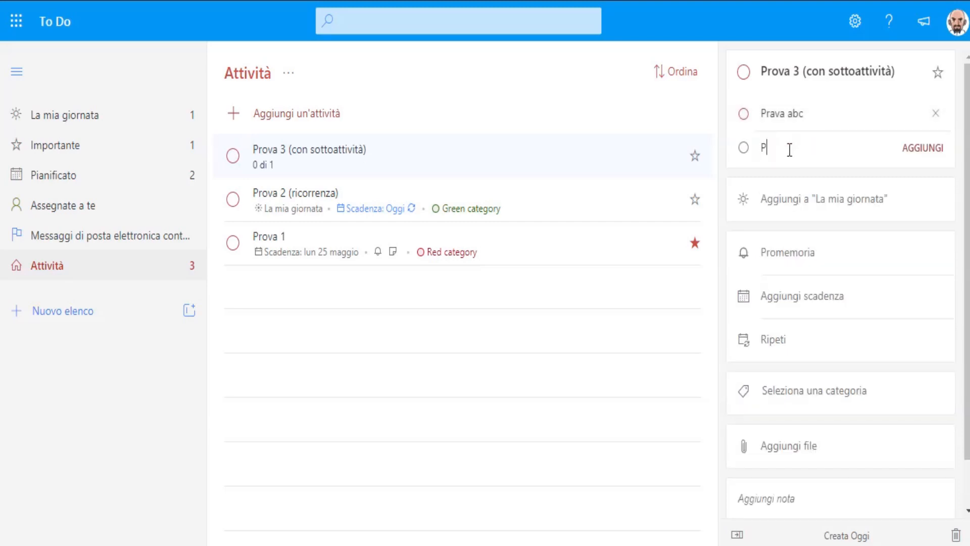
pyautogui.write('rova def')
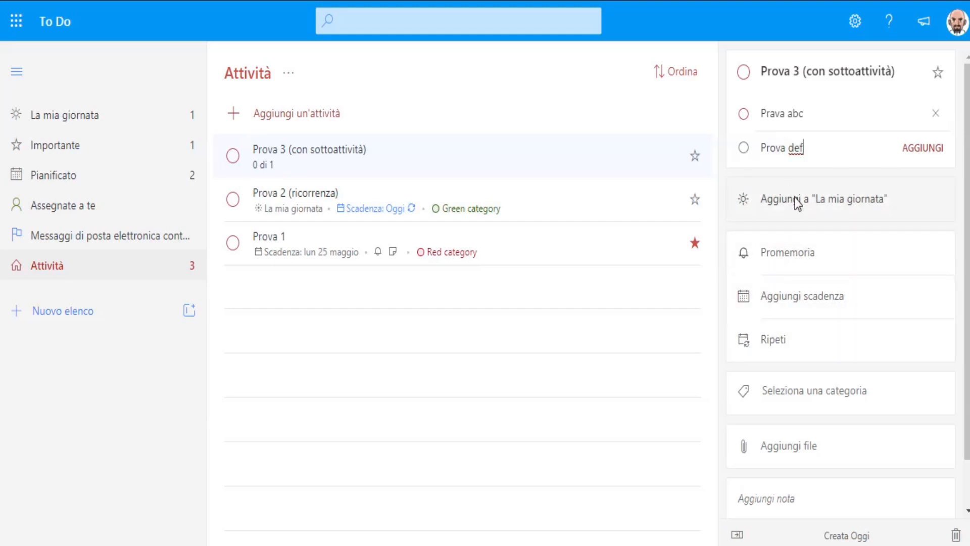
pyautogui.press('Return')
pyautogui.click(819, 70)
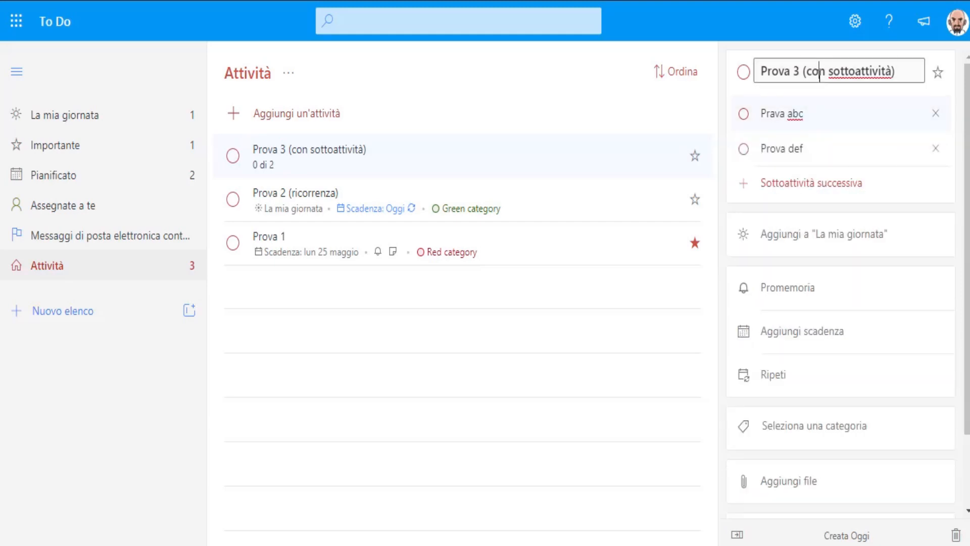
pyautogui.click(809, 428)
pyautogui.click(791, 321)
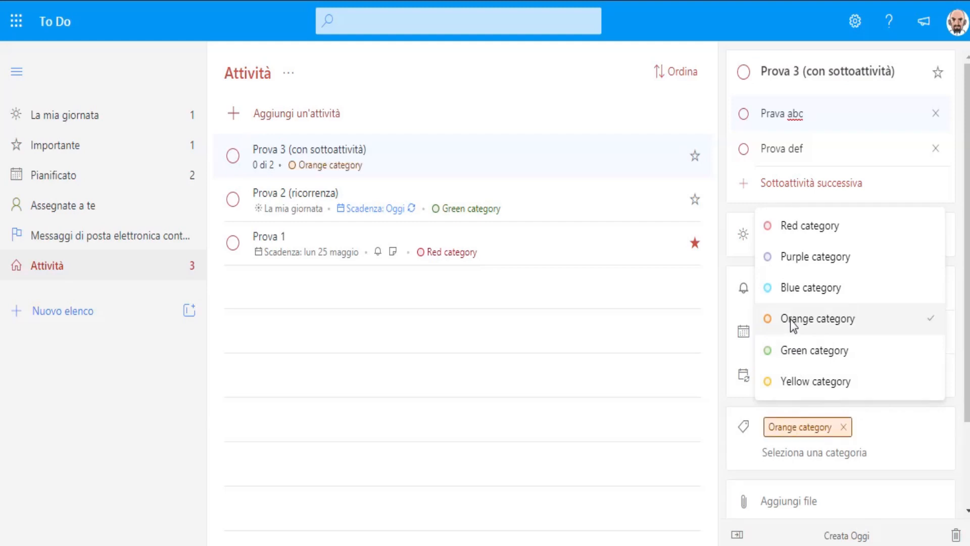
pyautogui.click(791, 319)
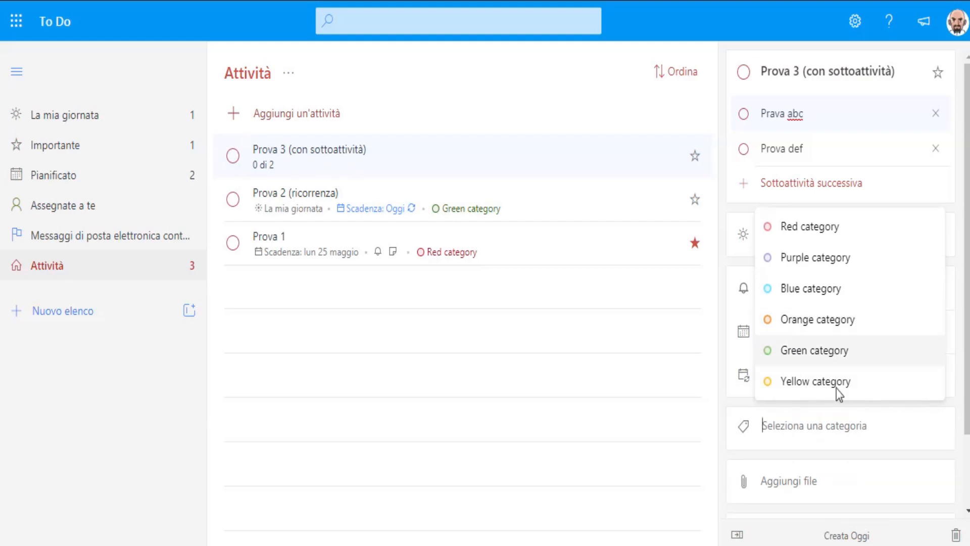
pyautogui.click(822, 116)
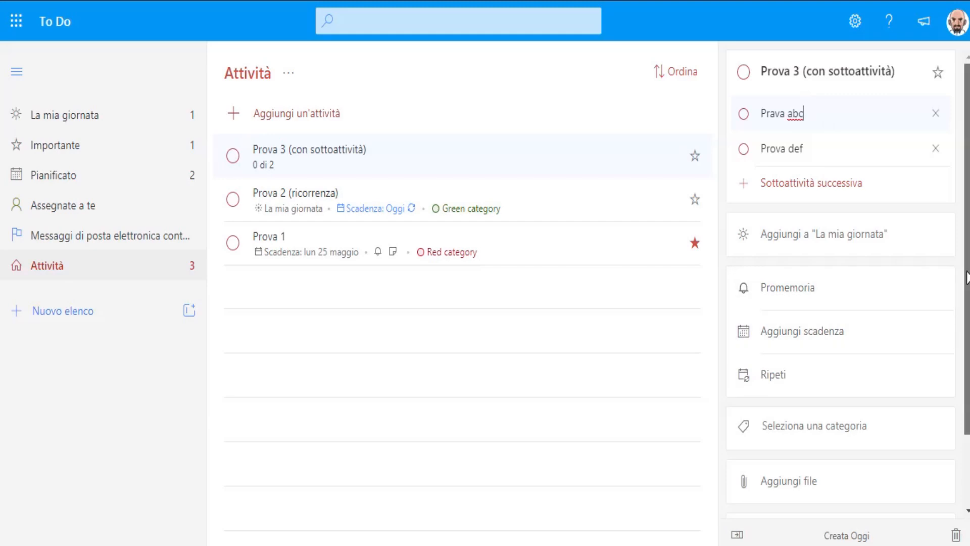
# Step: Add the note "questa attività ..." to the "Prova 3 (con sottoattività)" task
pyautogui.scroll(-3, 833, 404)
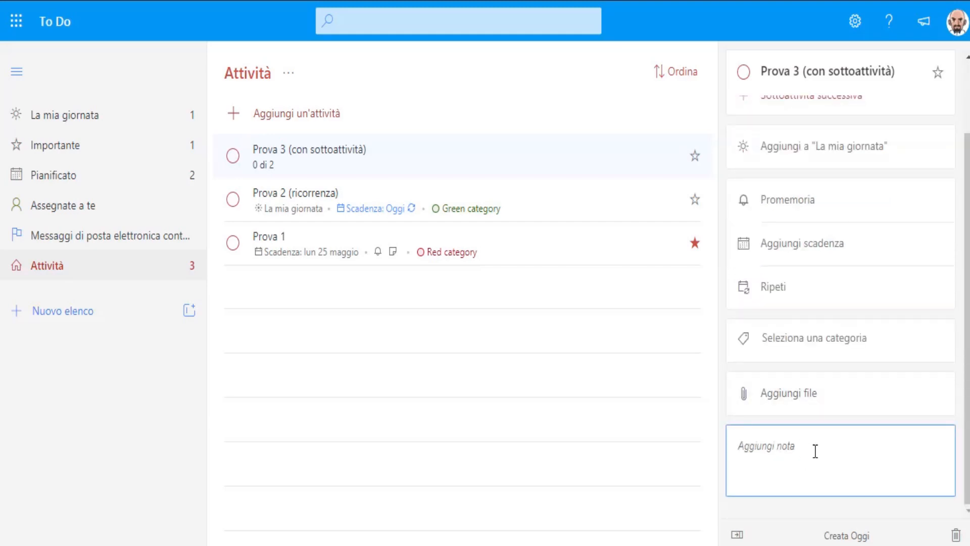
pyautogui.write('questa attività ...')
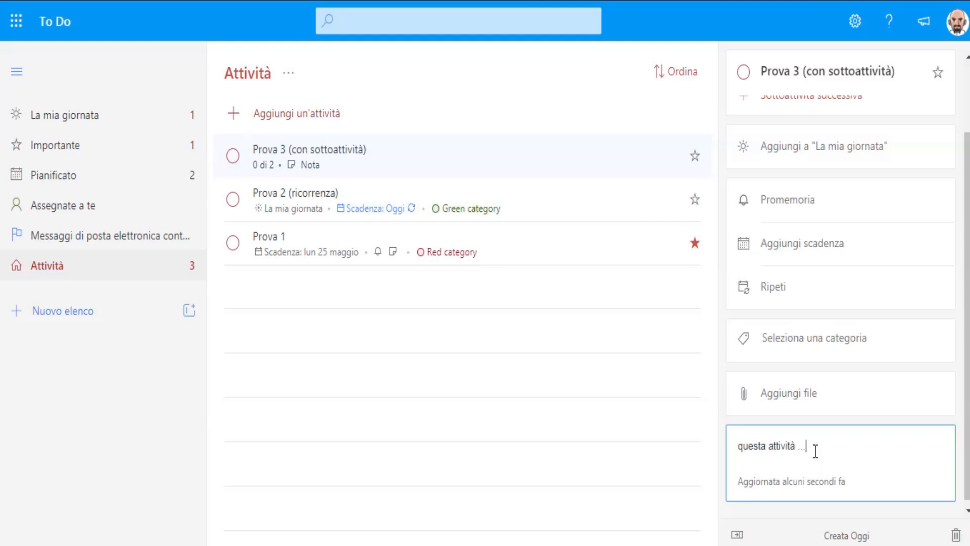
# Step: Review the details of the three Attività tasks and the contents of the La mia giornata, Importante and Pianificato lists
pyautogui.click(283, 207)
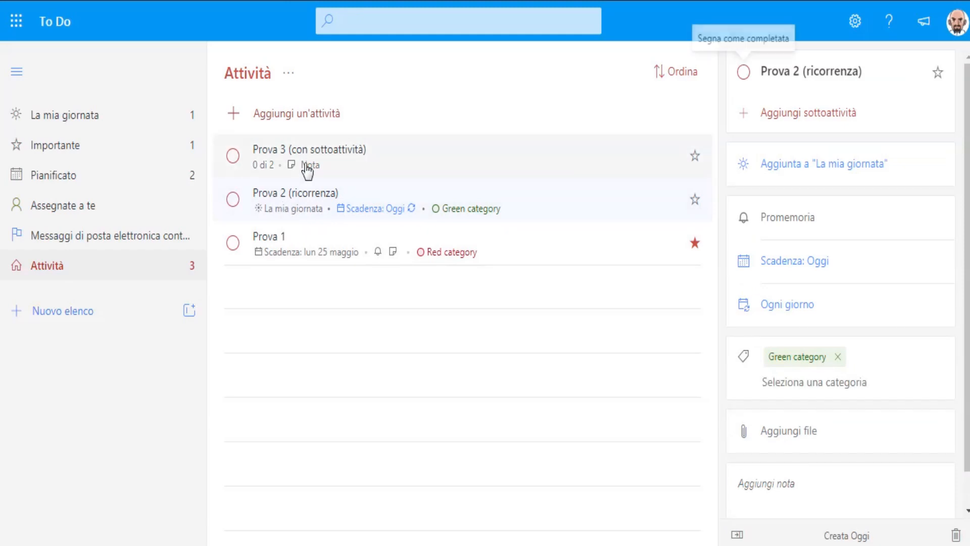
pyautogui.click(307, 169)
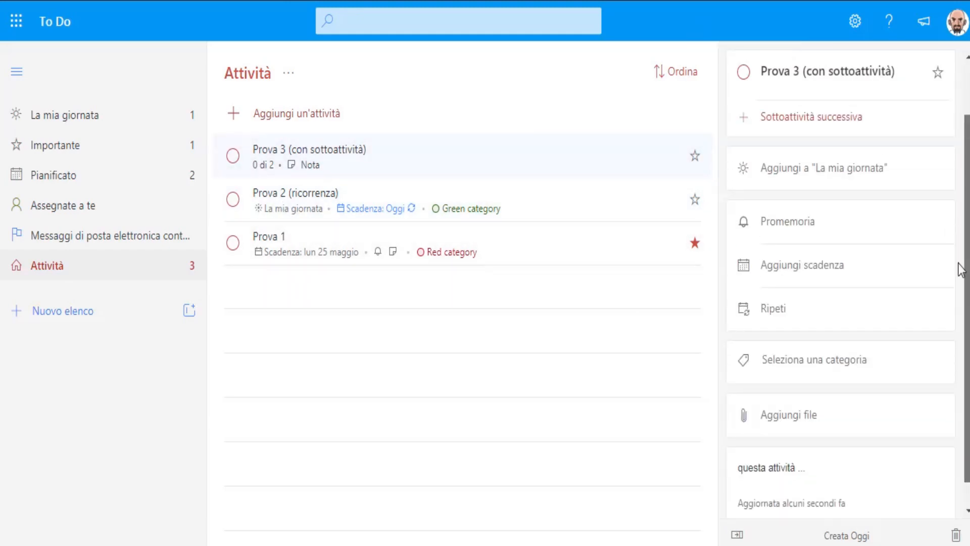
pyautogui.click(772, 112)
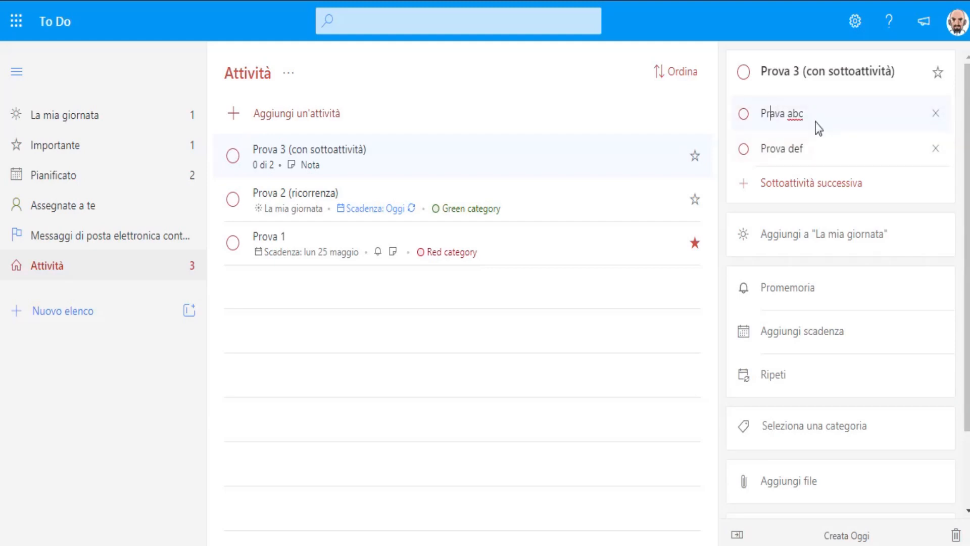
pyautogui.moveTo(966, 208); pyautogui.dragTo(966, 348)
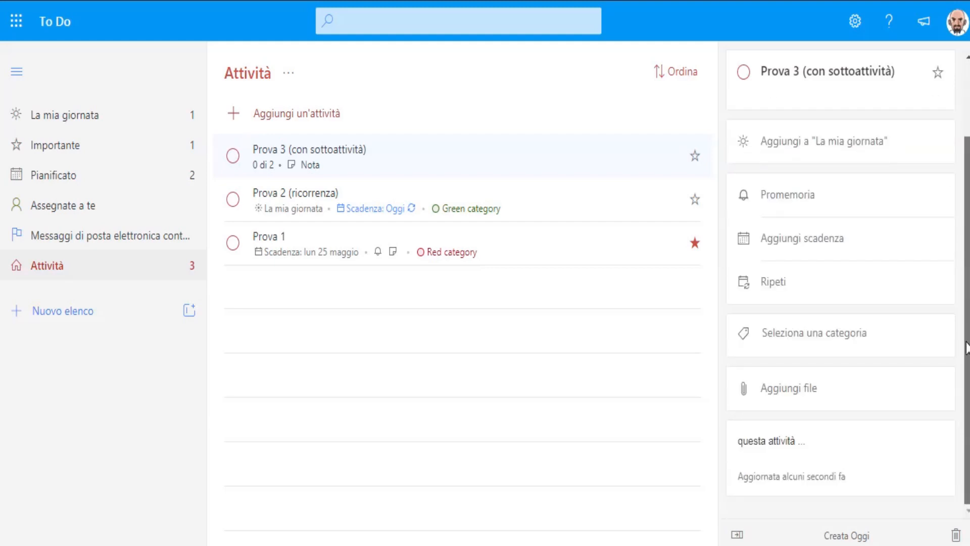
pyautogui.click(304, 204)
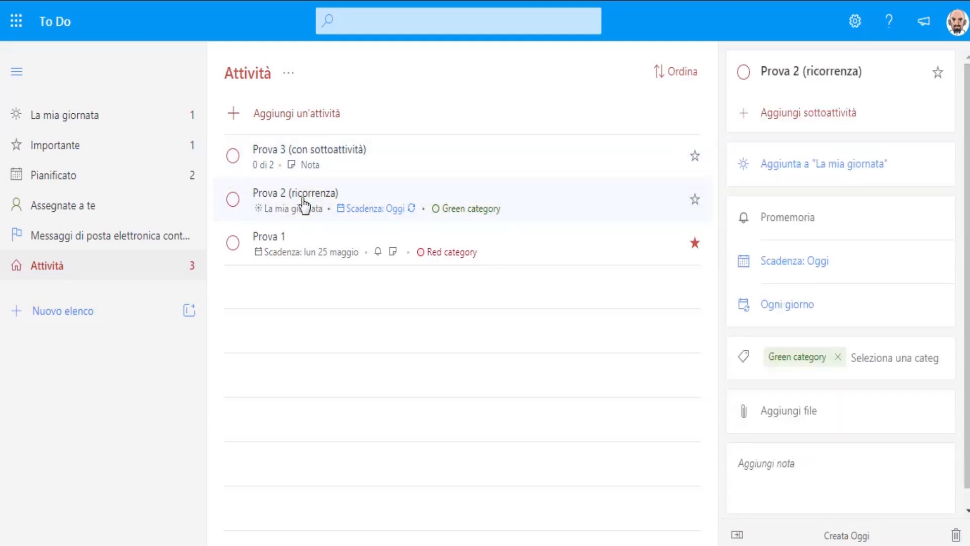
pyautogui.click(300, 252)
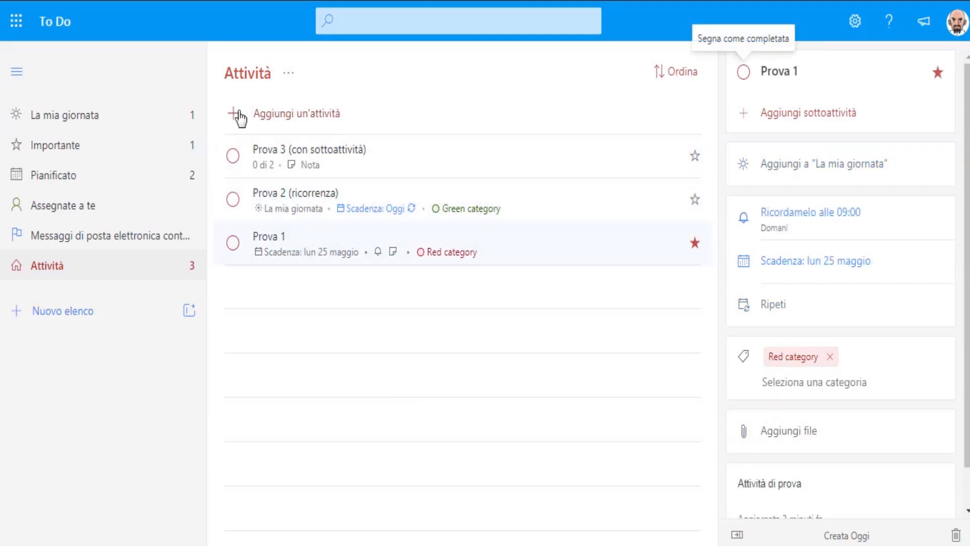
pyautogui.click(67, 117)
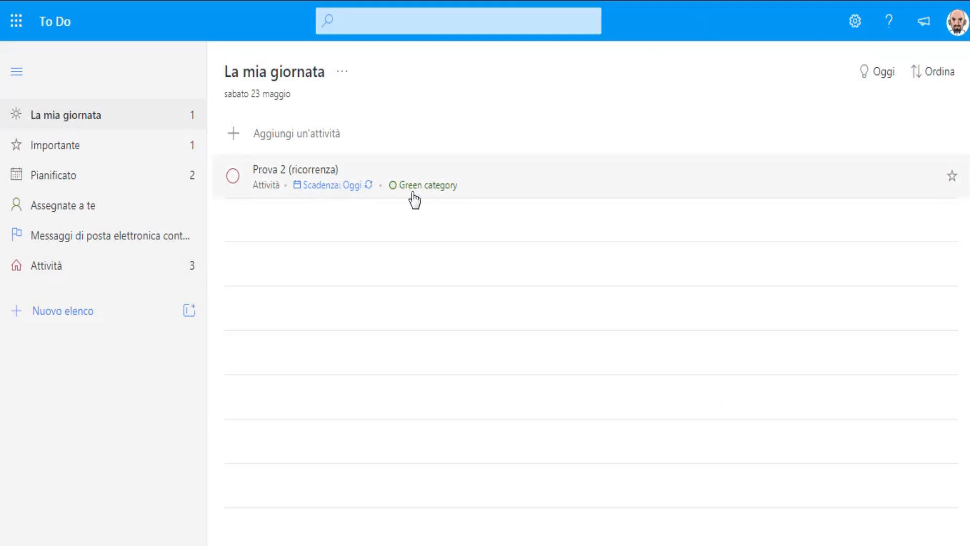
pyautogui.click(106, 149)
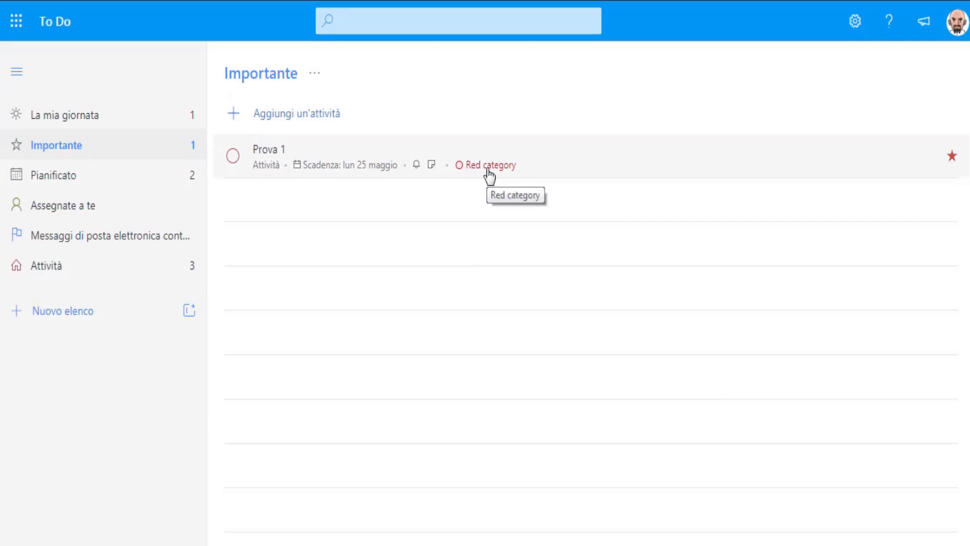
pyautogui.click(155, 181)
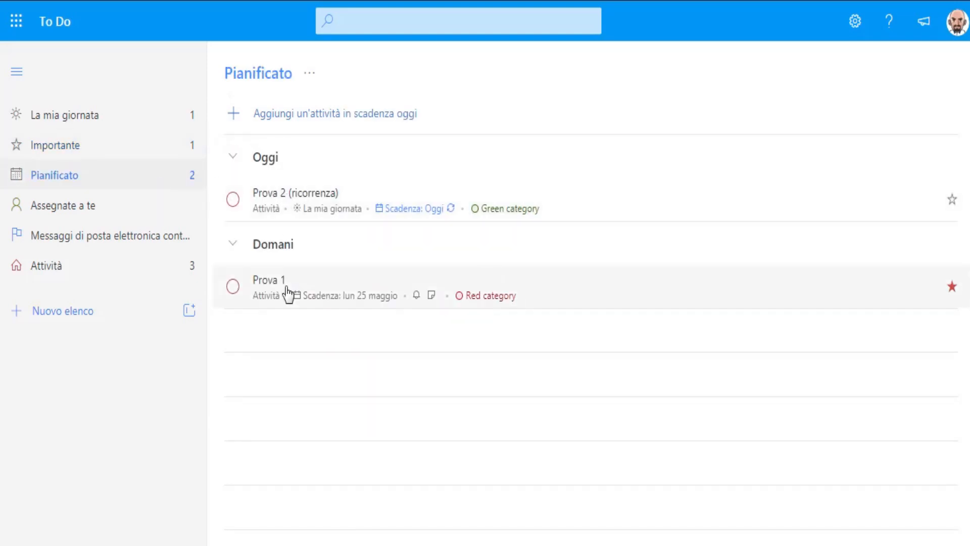
# Step: Mark the "Prova def" and "Prava abc" subtasks of "Prova 3 (con sottoattività)" in the Attività list as completed
pyautogui.click(158, 268)
pyautogui.click(287, 155)
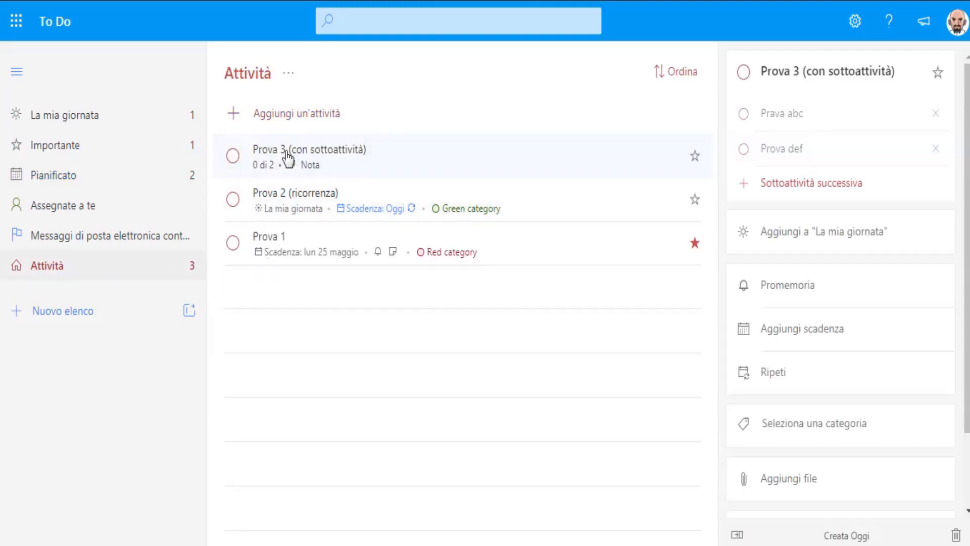
pyautogui.click(743, 148)
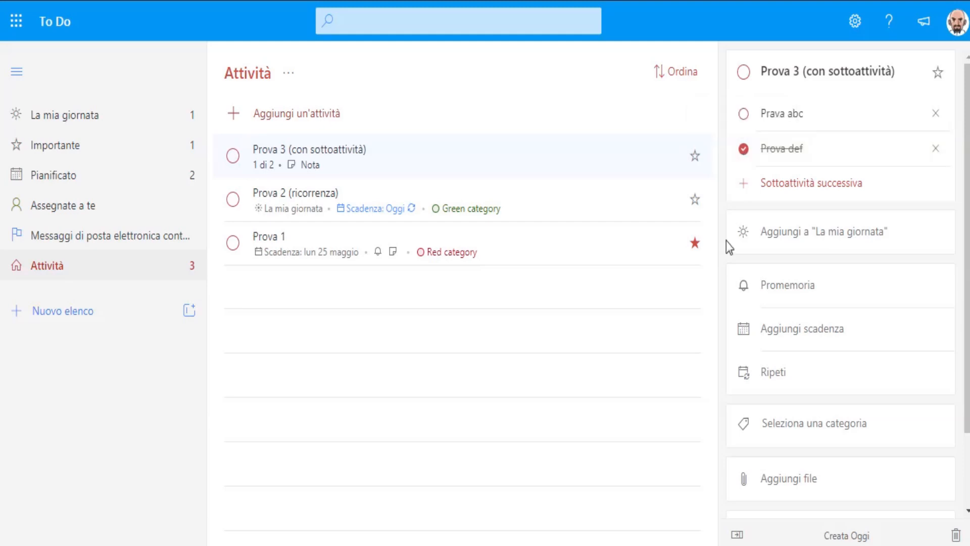
pyautogui.click(744, 114)
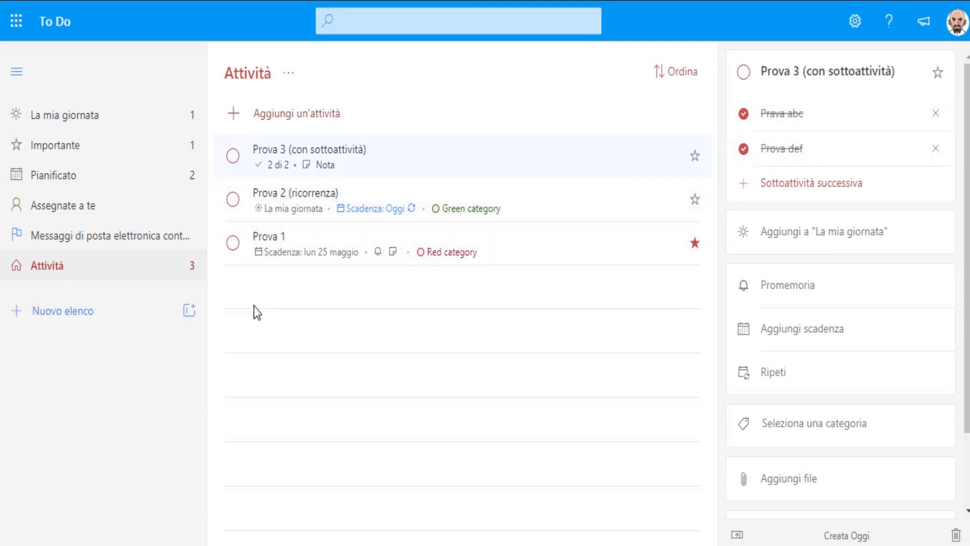
# Step: Mark "Prova 1" in the Importante list as completed and check the Pianificato, La mia giornata and Attività lists
pyautogui.click(78, 157)
pyautogui.click(279, 159)
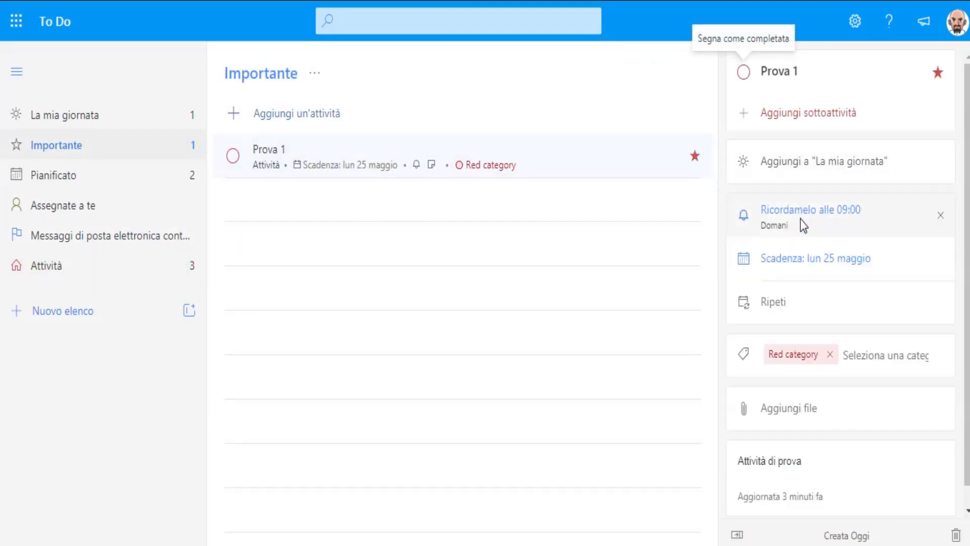
pyautogui.click(743, 72)
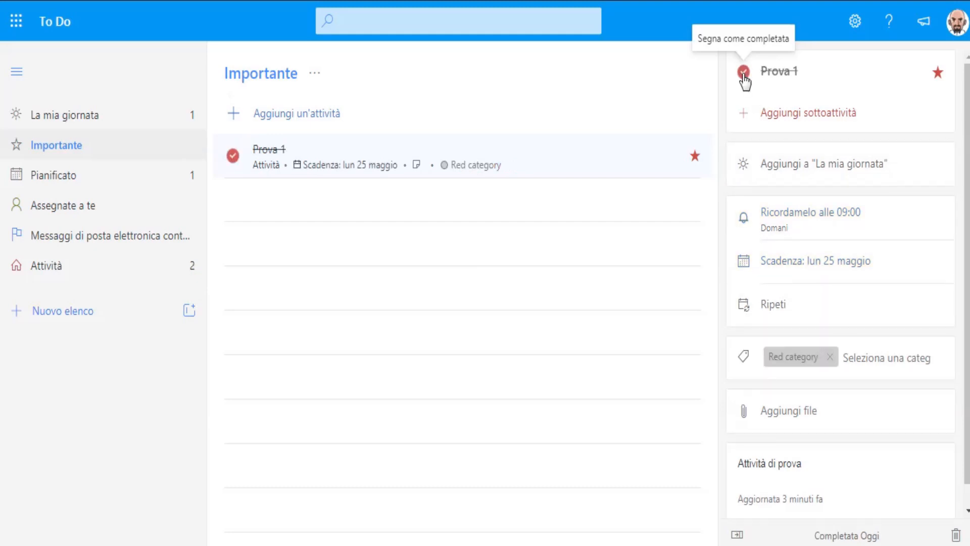
pyautogui.click(88, 176)
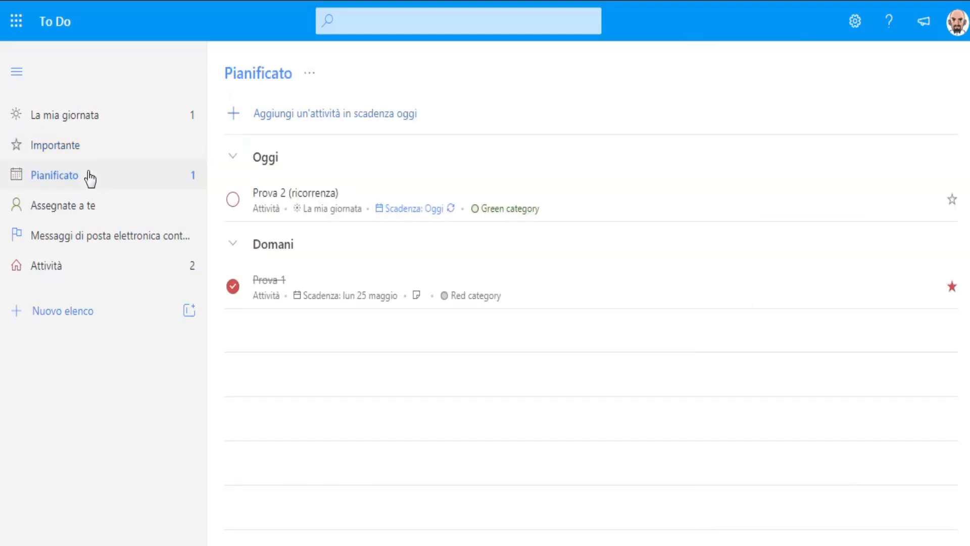
pyautogui.click(95, 124)
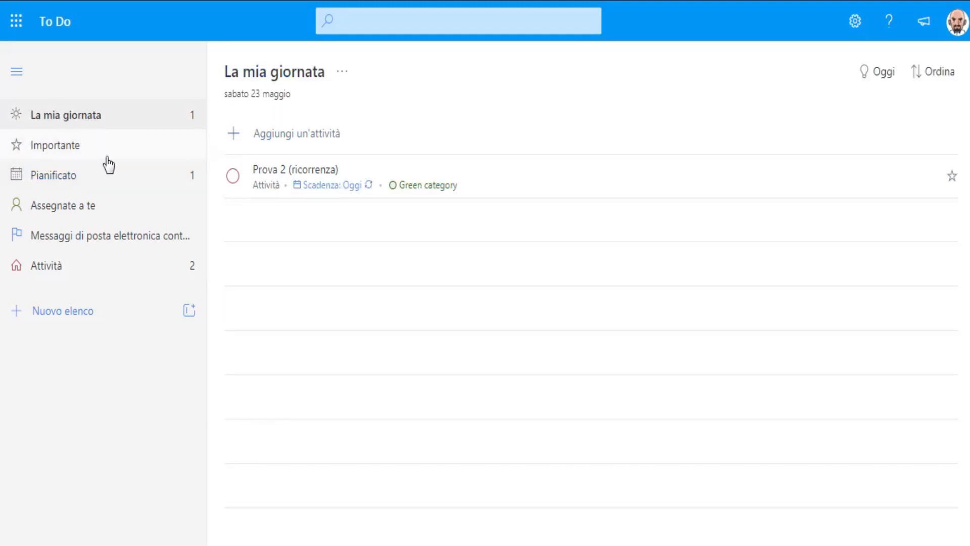
pyautogui.click(68, 276)
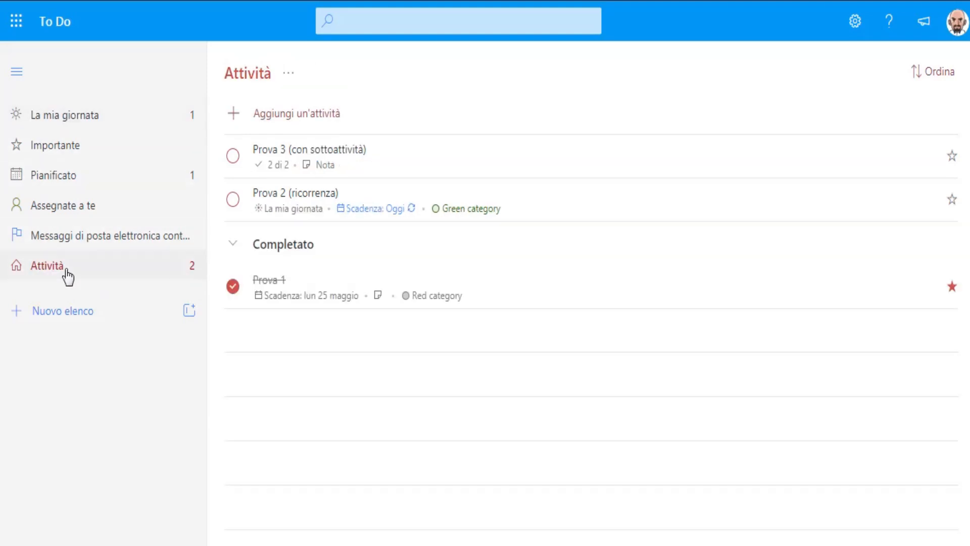
# Step: Create a new task list named "YouTube"
pyautogui.click(43, 309)
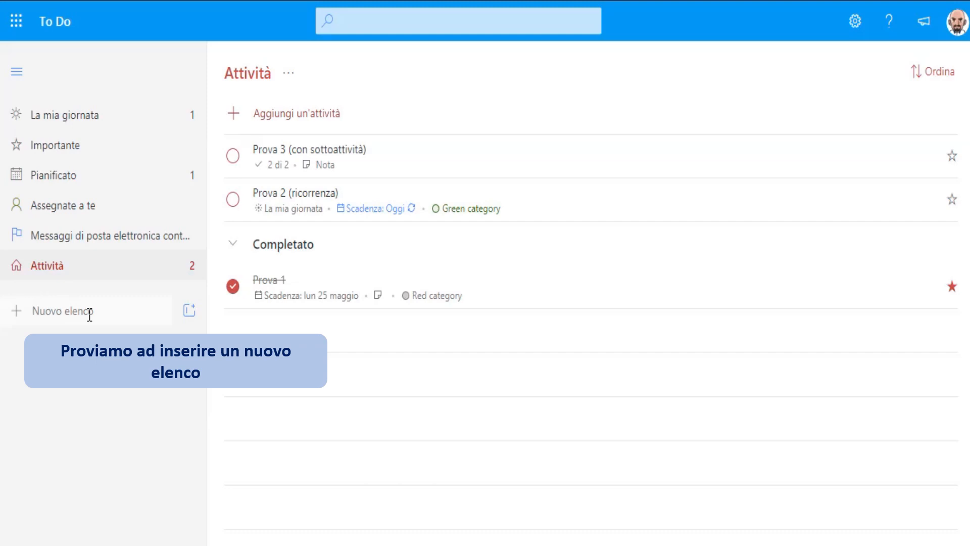
pyautogui.write('YouTube')
pyautogui.press('Return')
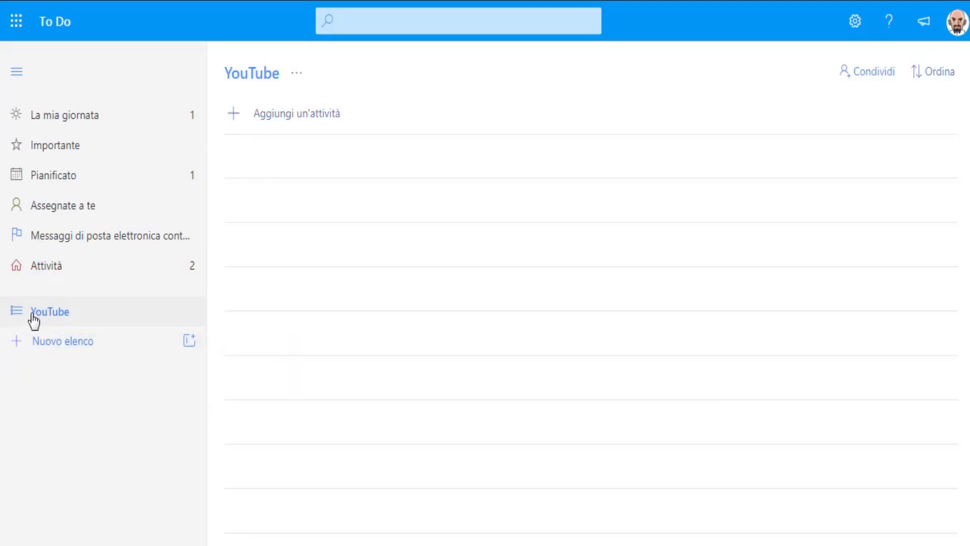
# Step: Add a task named "Verificare eventuali domande" to the YouTube list and open its details
pyautogui.click(264, 114)
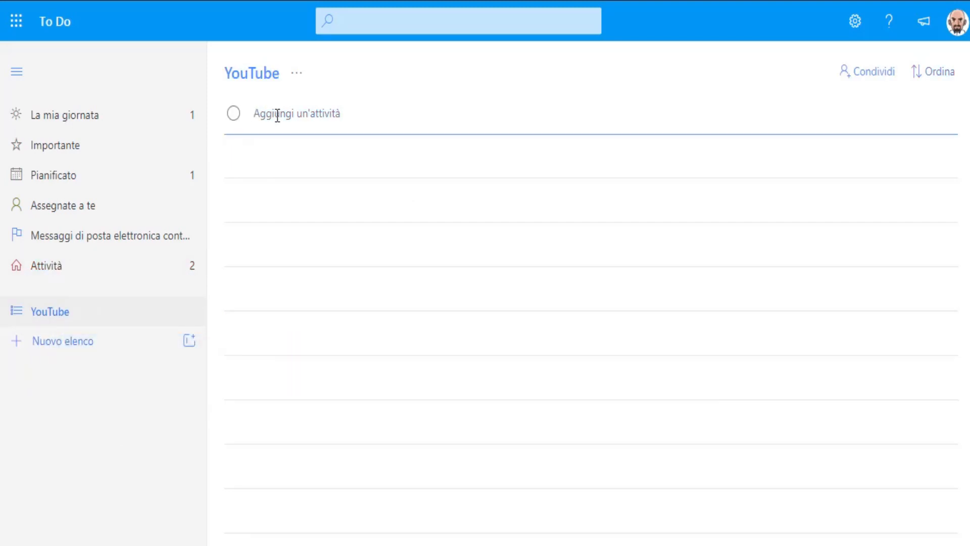
pyautogui.write('Verifi')
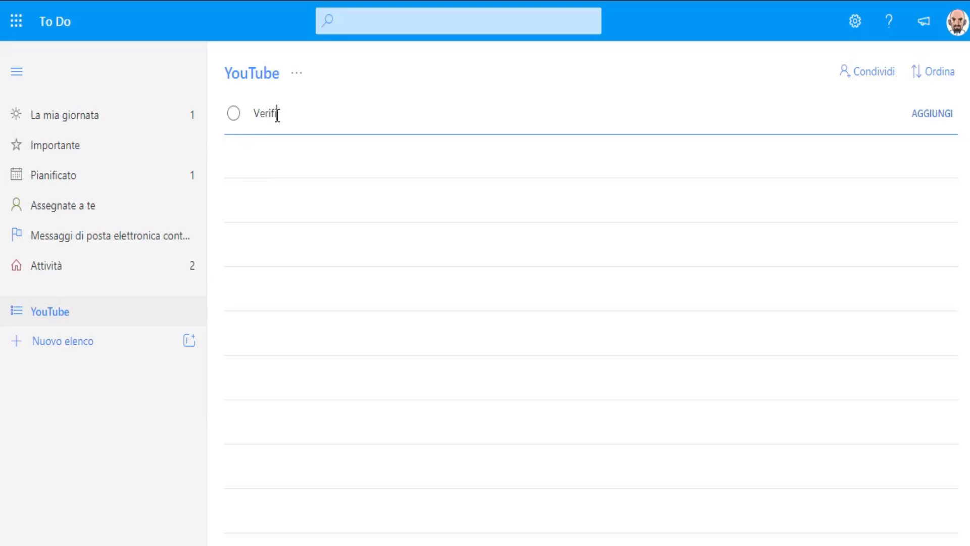
pyautogui.write('care eventuali domande')
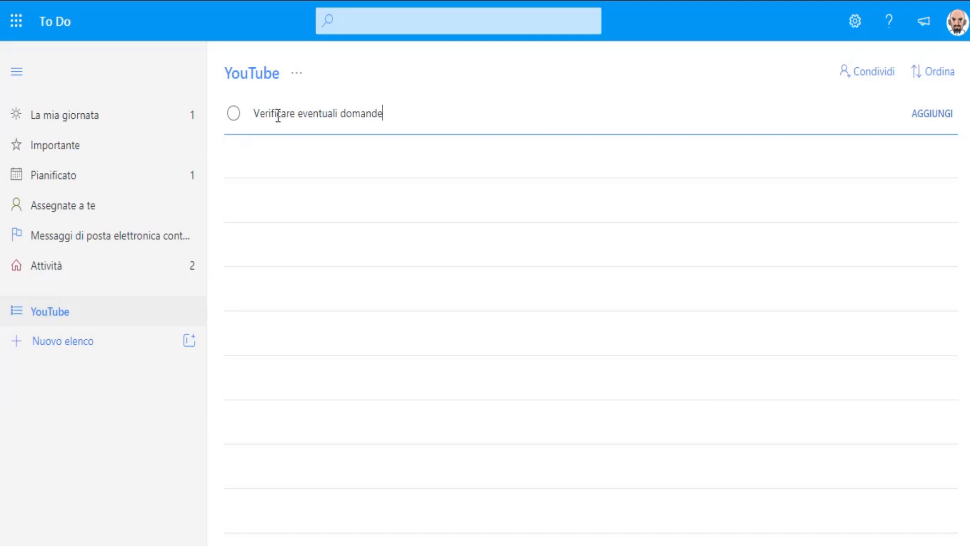
pyautogui.press('Return')
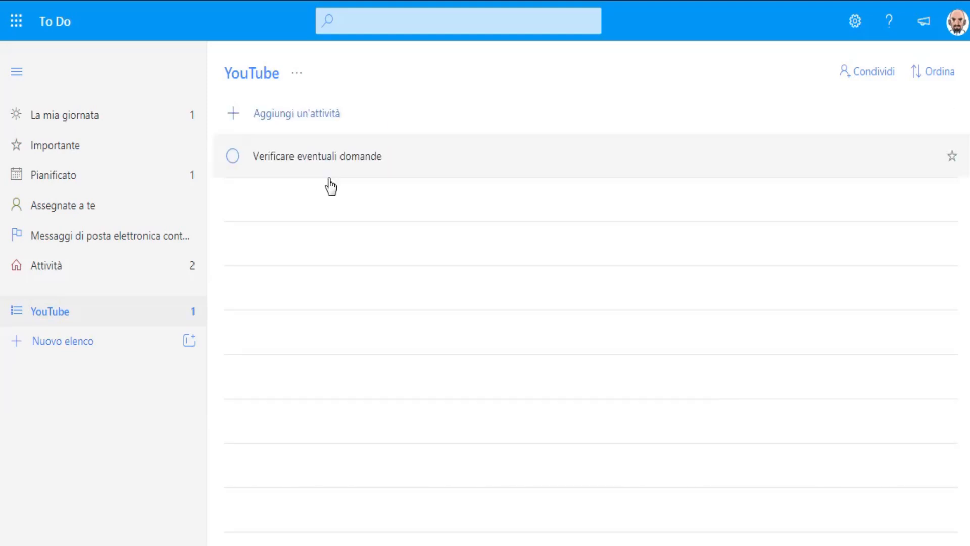
pyautogui.click(423, 158)
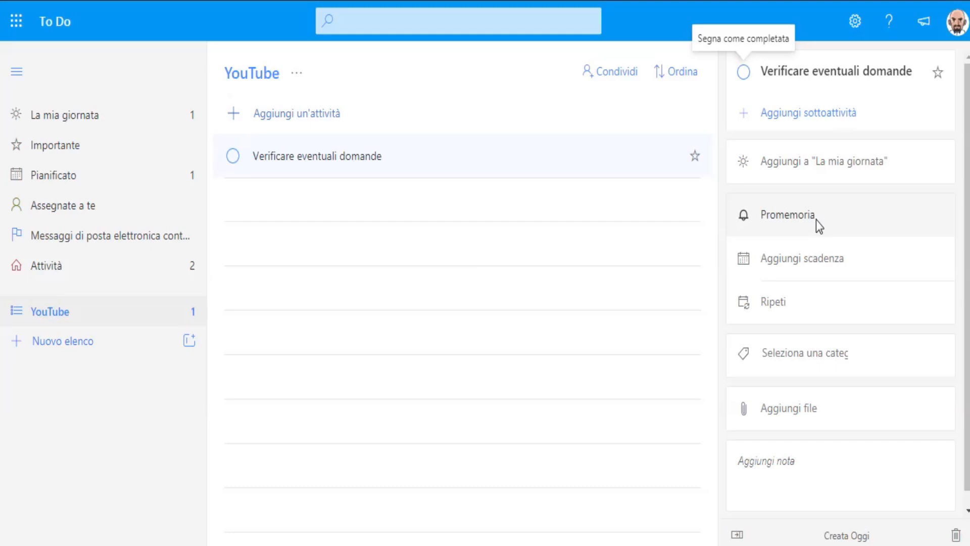
# Step: Set the "Verificare eventuali domande" task in the YouTube list to repeat every day
pyautogui.click(787, 309)
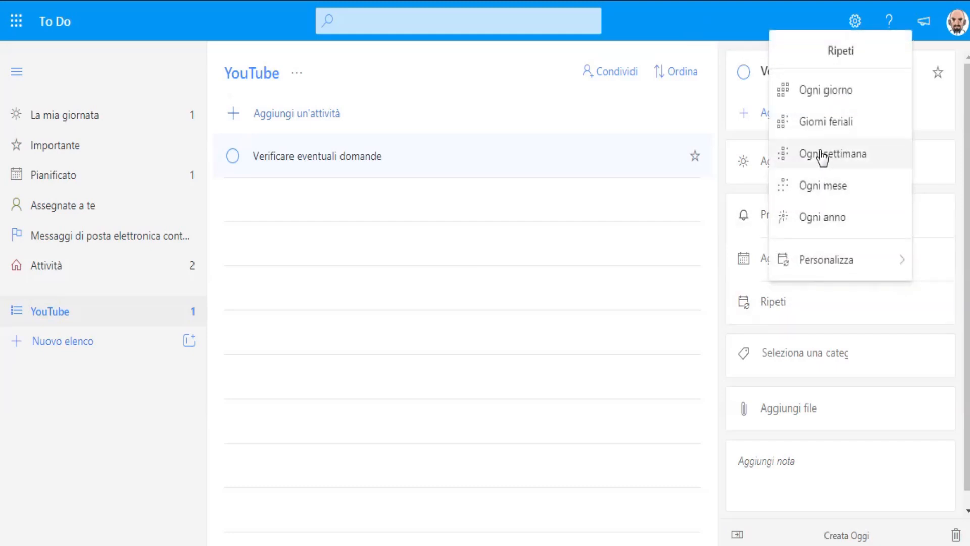
pyautogui.click(823, 93)
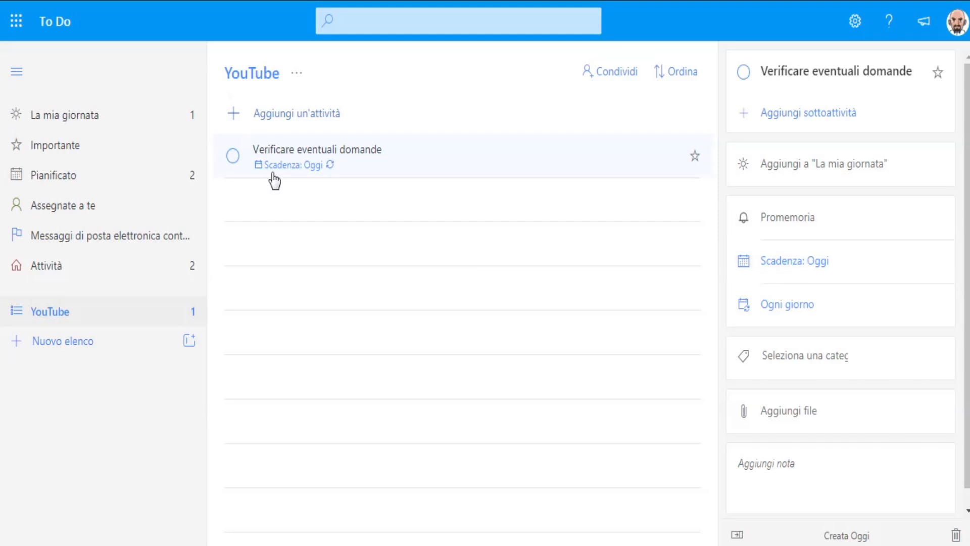
# Step: Add a task named "Preparare contenuti" to the YouTube list
pyautogui.click(234, 118)
pyautogui.write('Prepar')
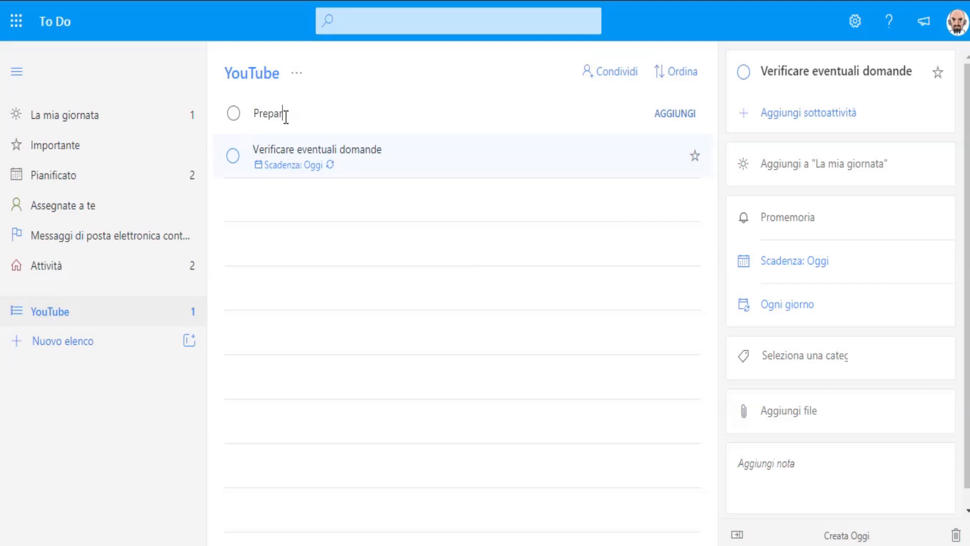
pyautogui.write('are contenuti')
pyautogui.press('Return')
# Step: Open the details of "Preparare contenuti" and set the task to repeat every week
pyautogui.click(326, 161)
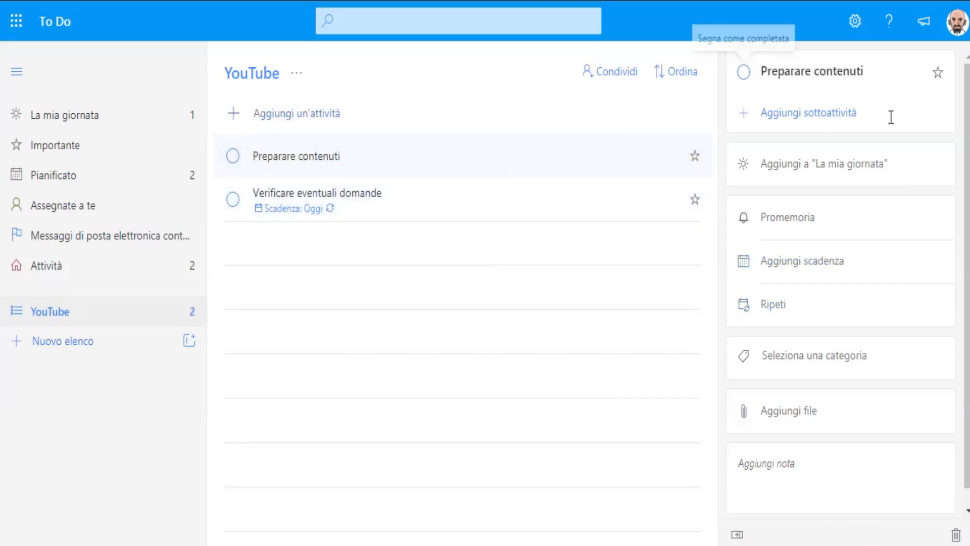
pyautogui.click(778, 305)
pyautogui.click(828, 157)
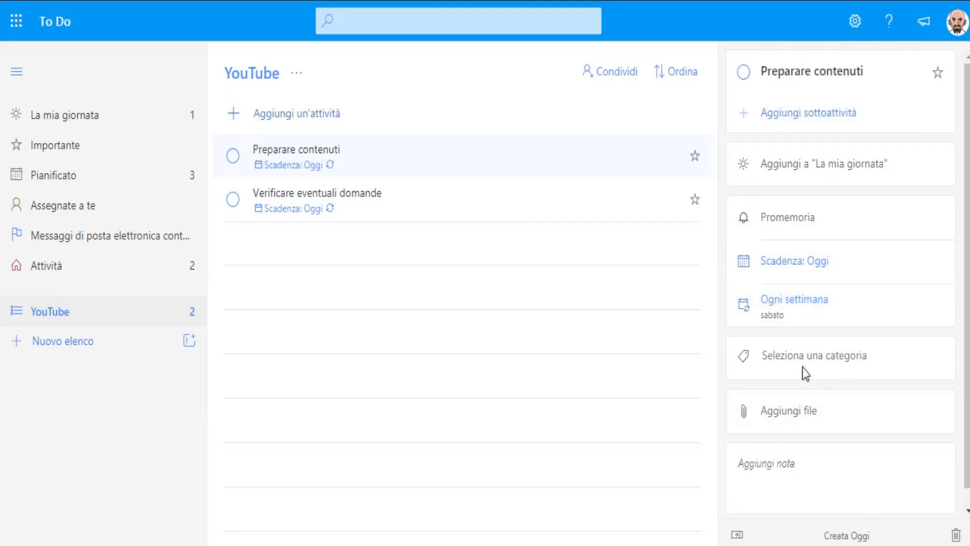
# Step: Mark "Preparare contenuti" as important and set its reminder for tomorrow at 9:00
pyautogui.click(937, 72)
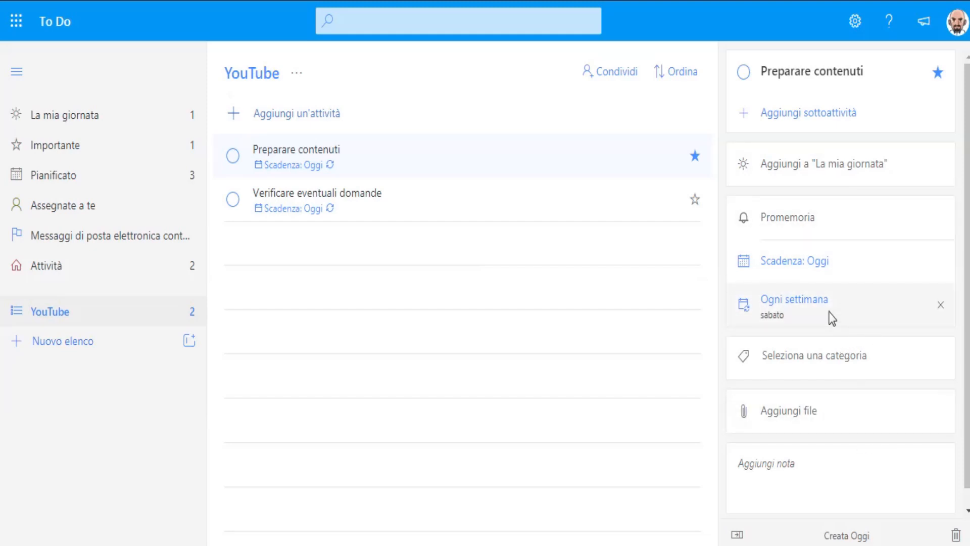
pyautogui.click(812, 221)
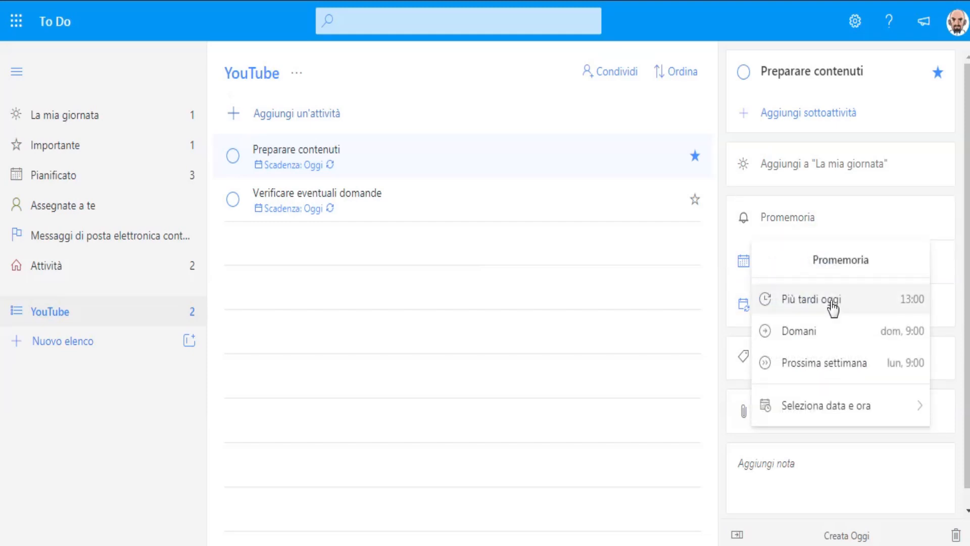
pyautogui.click(835, 332)
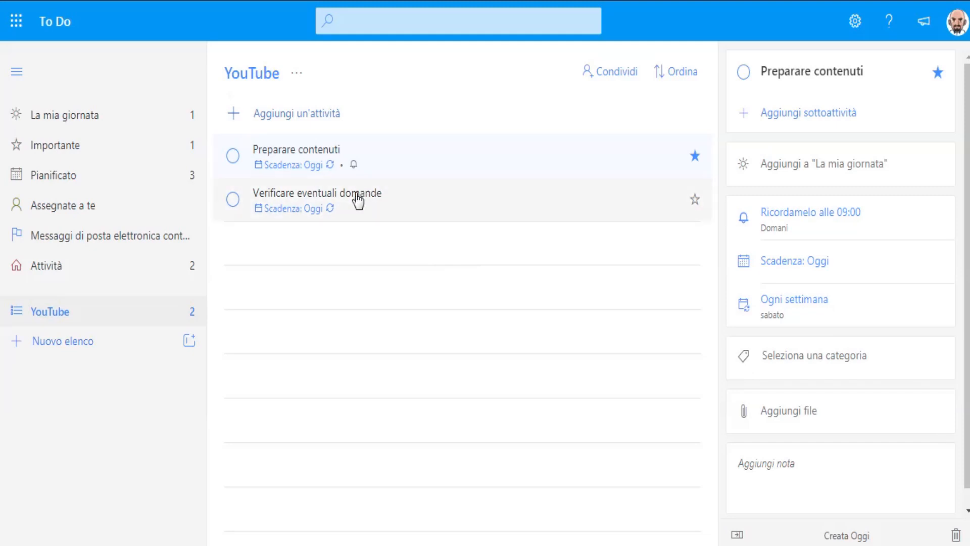
# Step: Add a task named "Caricare video pronto" to the YouTube list
pyautogui.click(235, 117)
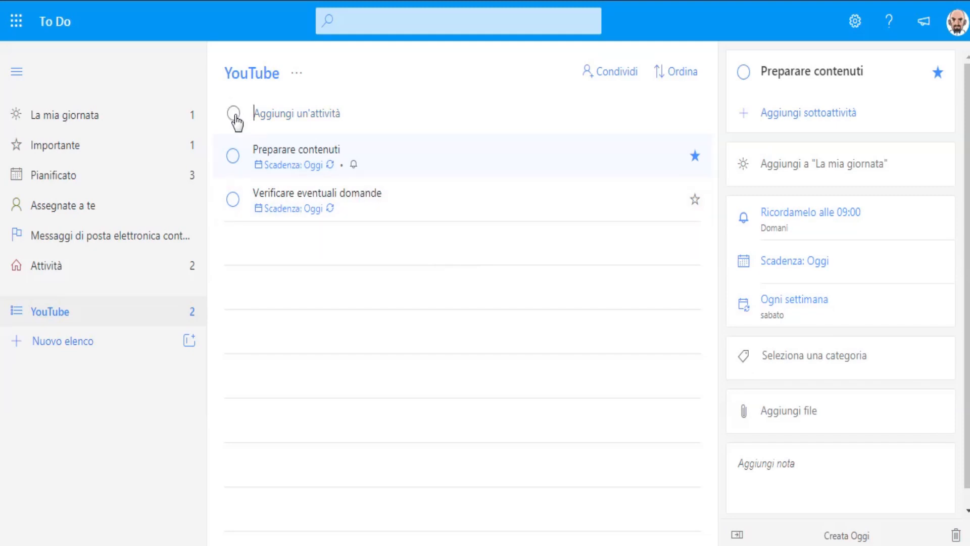
pyautogui.write('Ca')
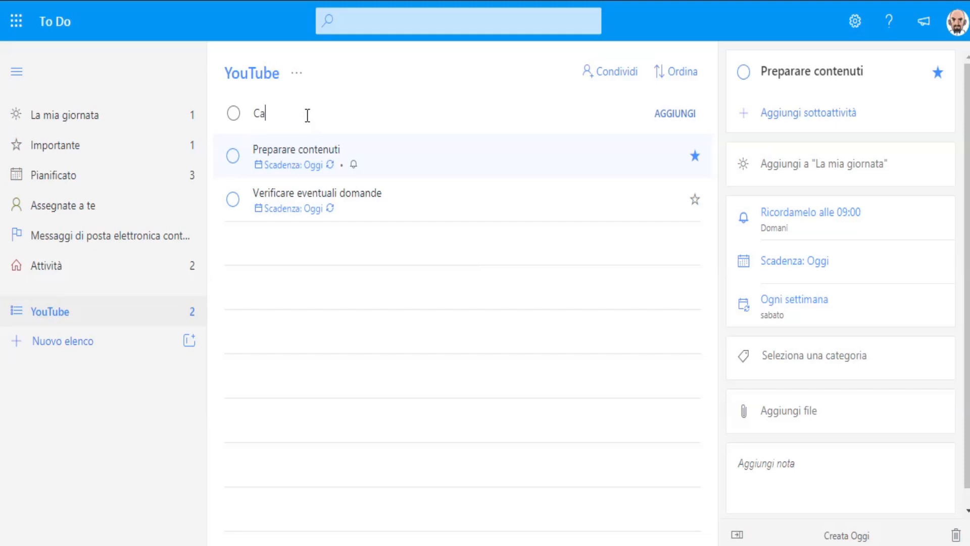
pyautogui.write('ricare video pronto')
pyautogui.click(675, 113)
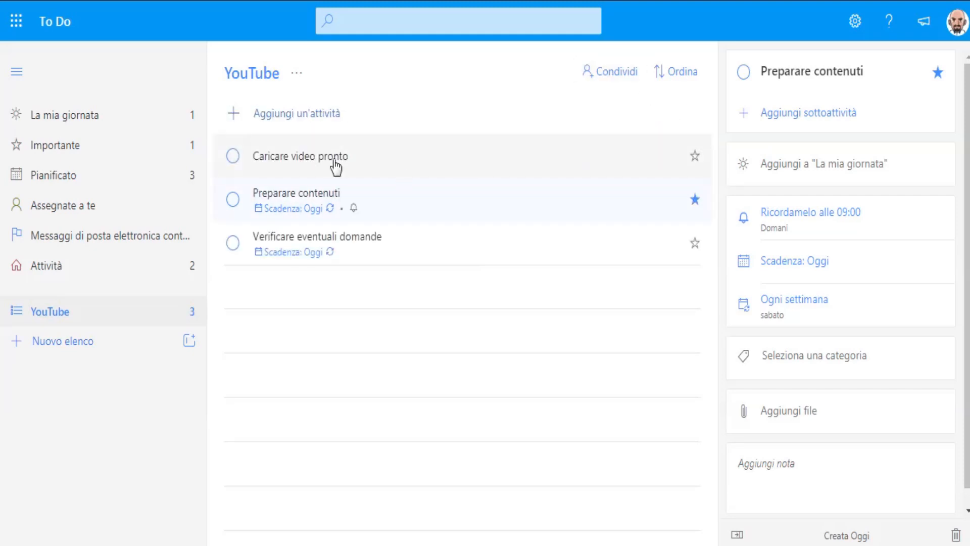
# Step: Open the details of "Caricare video pronto" and set its due date to next week, Monday 25 May
pyautogui.click(304, 158)
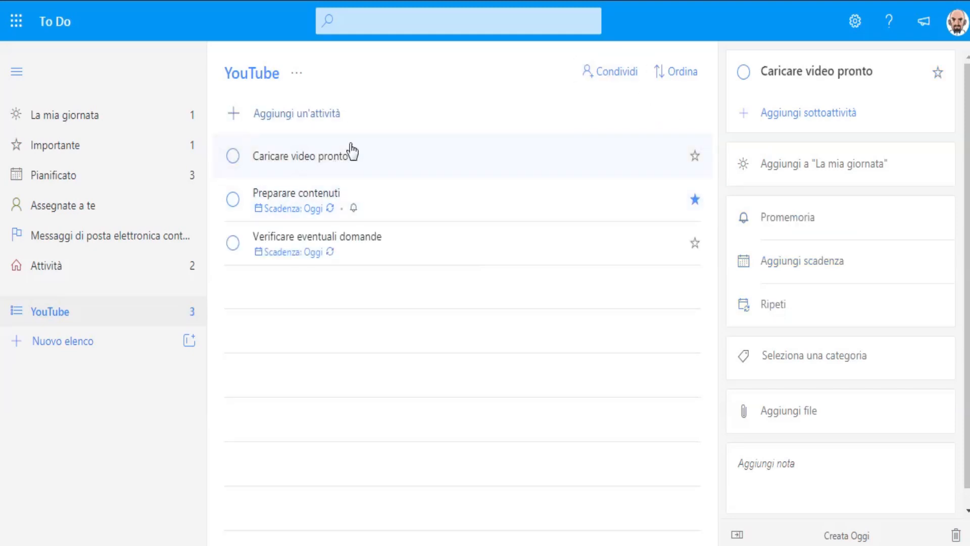
pyautogui.click(822, 268)
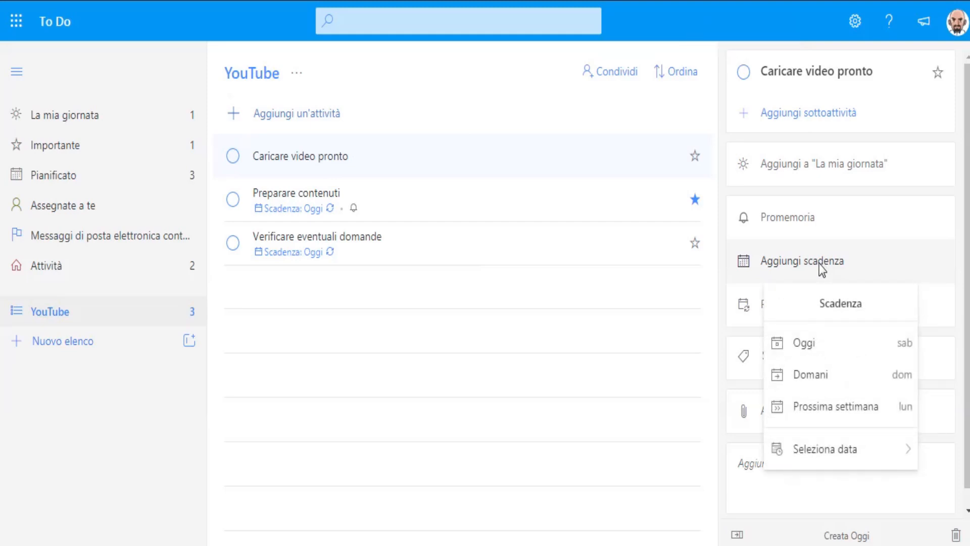
pyautogui.click(814, 403)
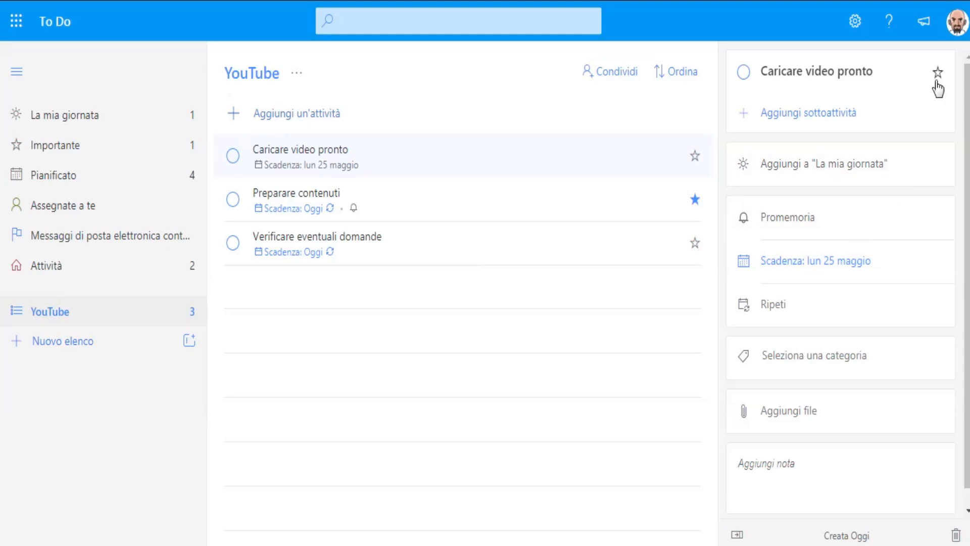
# Step: Assign the Red category to the "Caricare video pronto" task
pyautogui.click(813, 359)
pyautogui.click(813, 409)
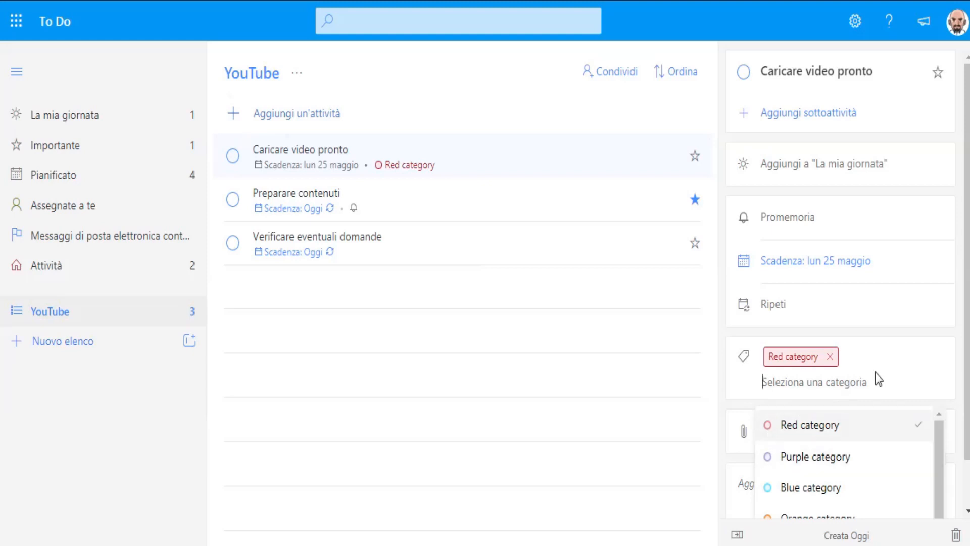
pyautogui.click(894, 363)
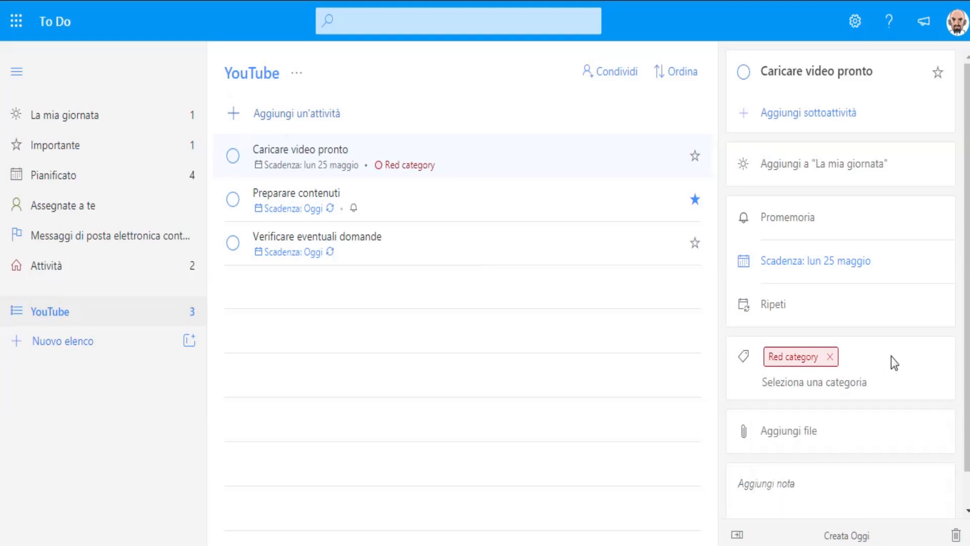
# Step: Add the note "E' nella cartella xy ecc." to the "Caricare video pronto" task
pyautogui.click(812, 483)
pyautogui.write('E')
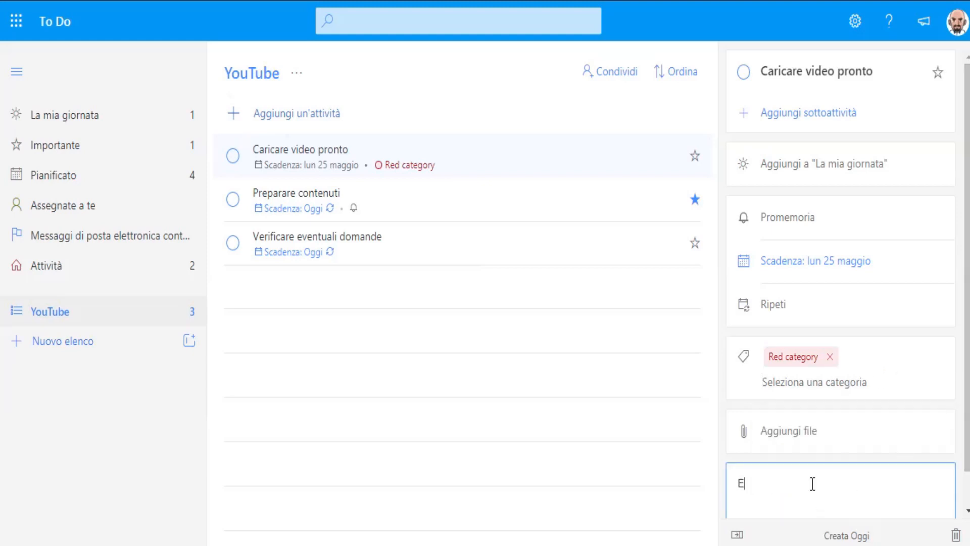
pyautogui.write("' nella cartella xy ecc.")
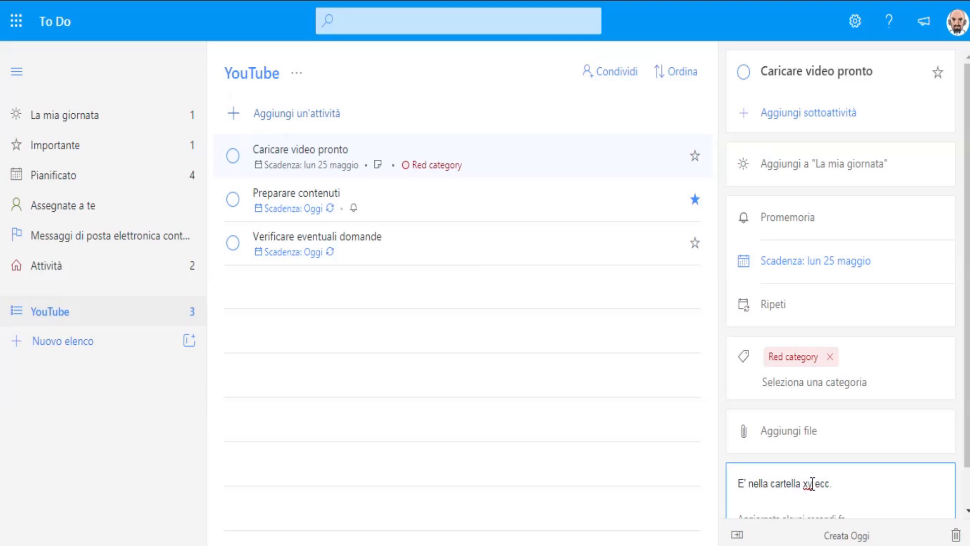
pyautogui.click(388, 285)
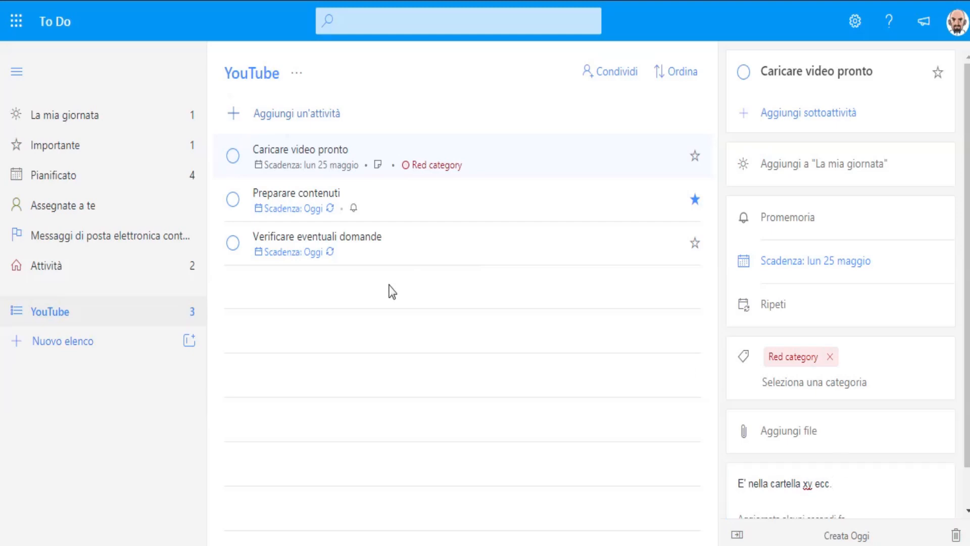
# Step: Check where the YouTube tasks show up in the La mia giornata, Importante and Pianificato lists
pyautogui.click(77, 119)
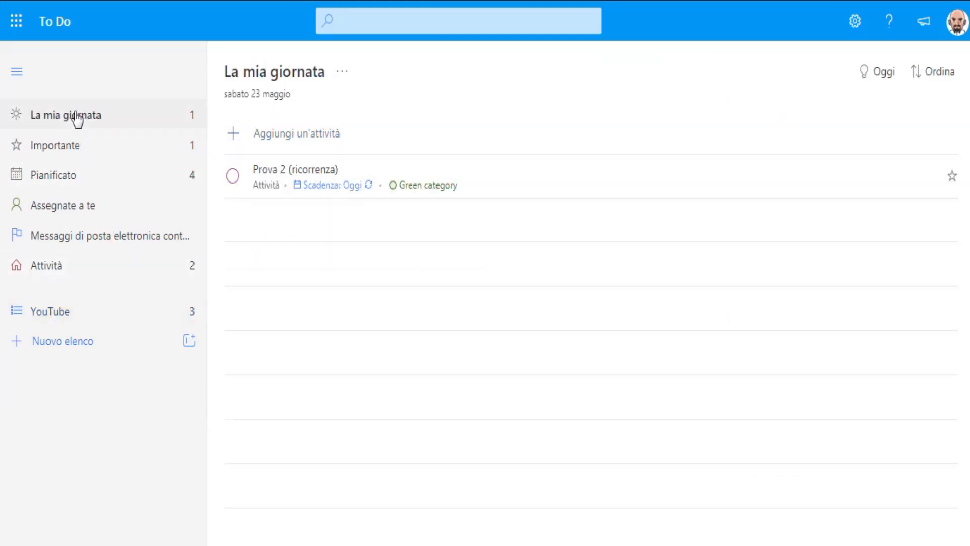
pyautogui.click(69, 148)
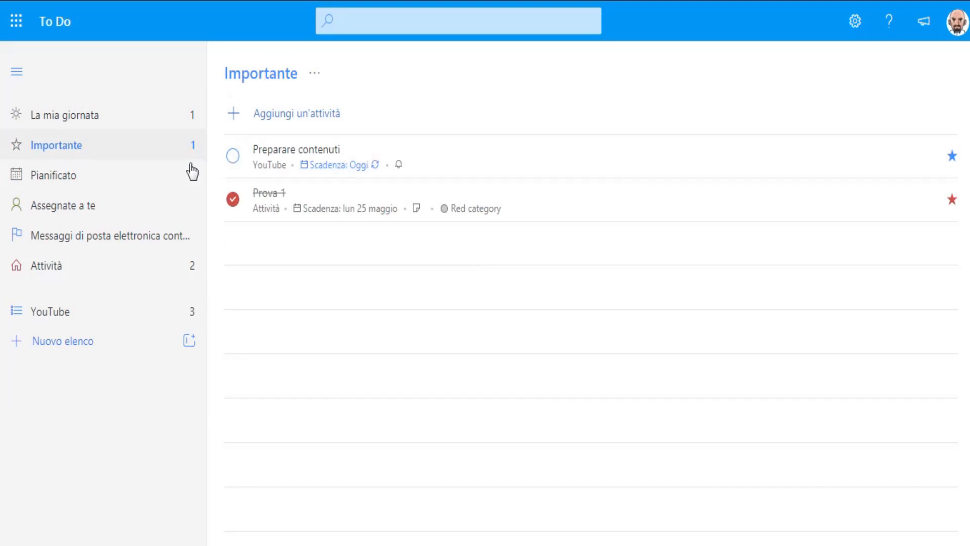
pyautogui.click(152, 186)
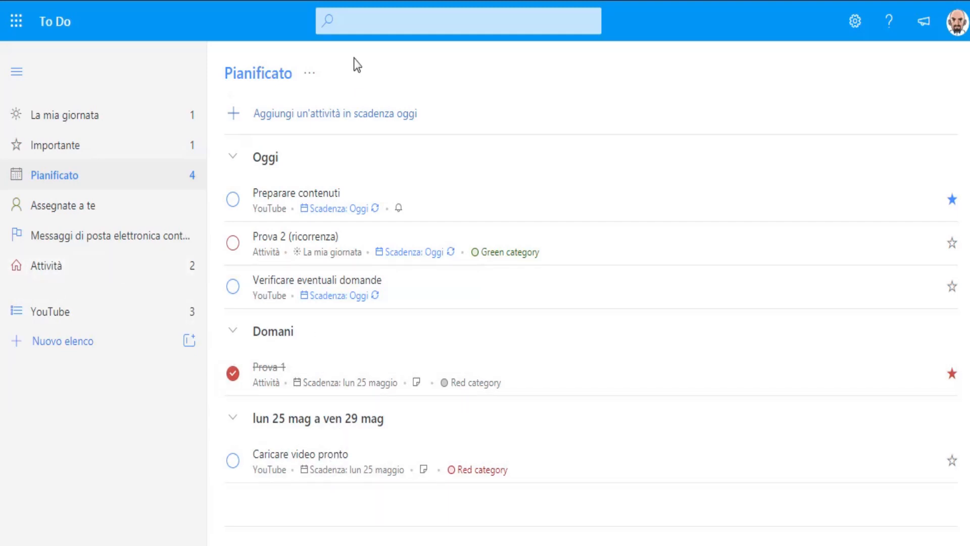
# Step: Search all tasks for "prova" and clear the search term
pyautogui.click(364, 23)
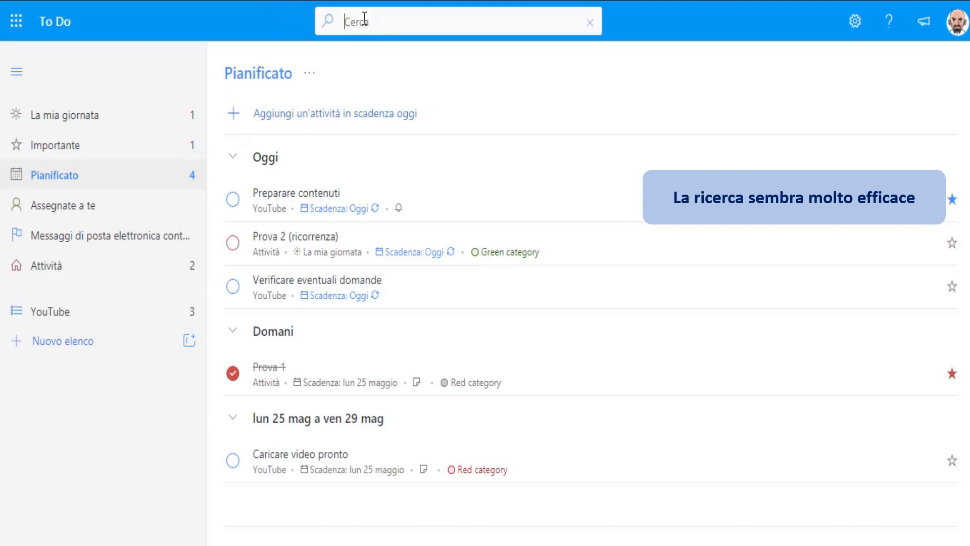
pyautogui.write('prova')
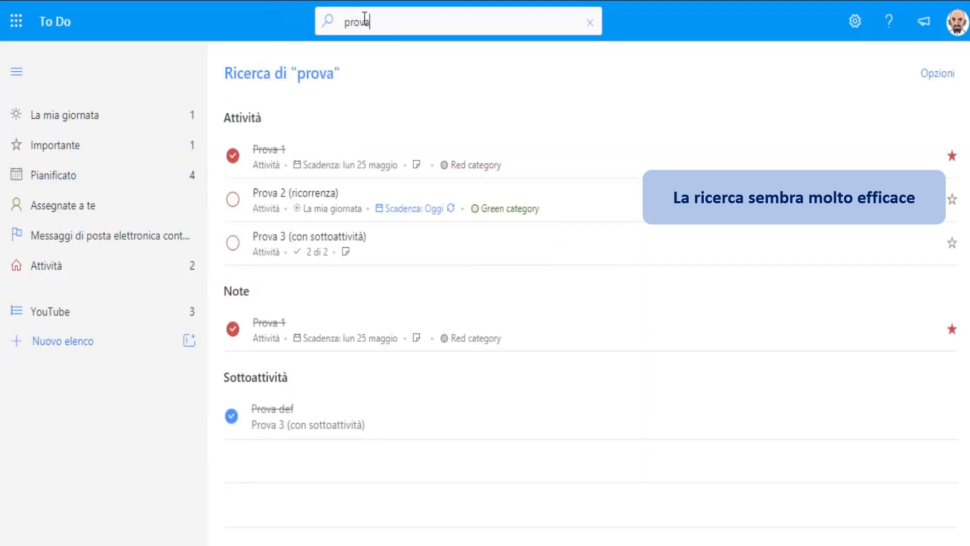
pyautogui.press('BackSpace')
pyautogui.press('BackSpace')
pyautogui.press('BackSpace')
pyautogui.press('BackSpace')
pyautogui.press('BackSpace')
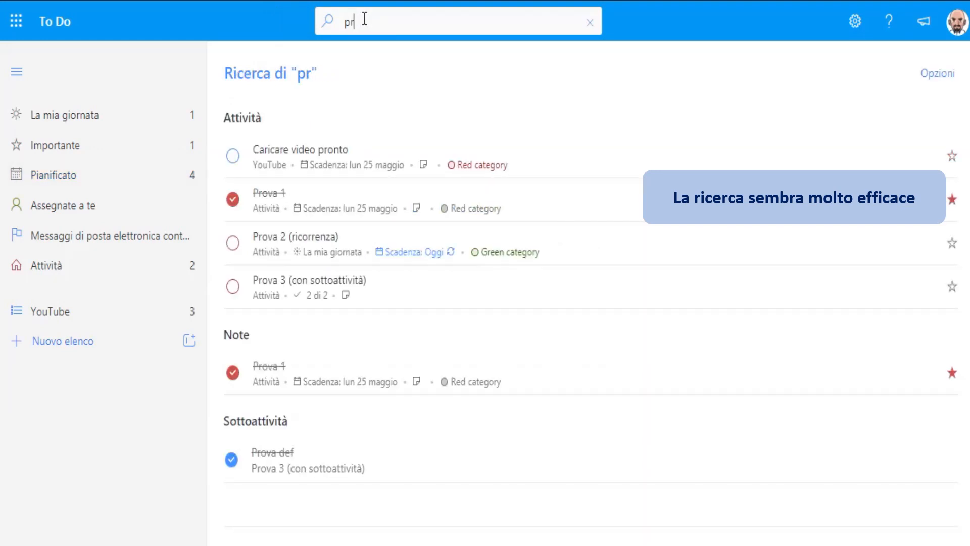
# Step: Search all tasks for "caricare", clear the search term and return to the Attività list
pyautogui.write('caricare')
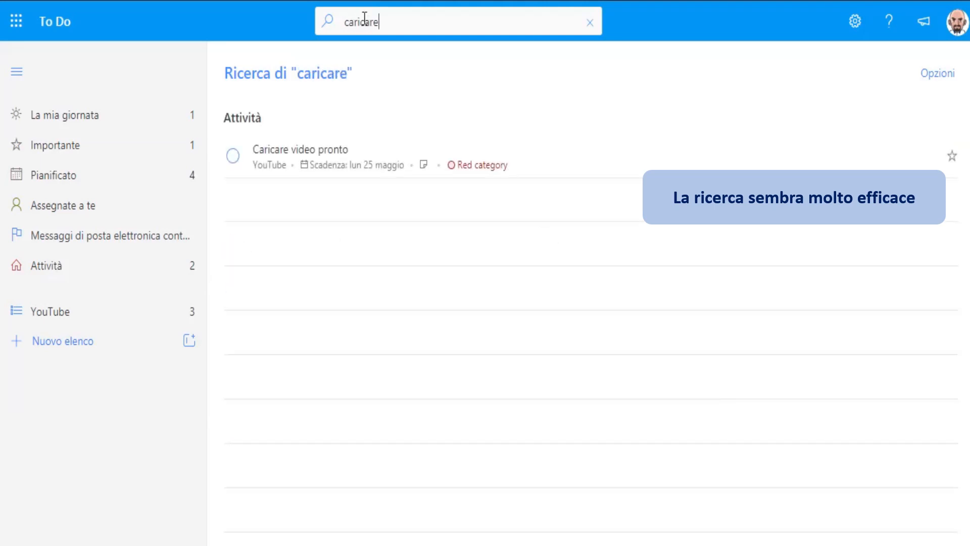
pyautogui.press('BackSpace')
pyautogui.press('BackSpace')
pyautogui.press('BackSpace')
pyautogui.press('BackSpace')
pyautogui.press('BackSpace')
pyautogui.press('BackSpace')
pyautogui.press('BackSpace')
pyautogui.press('BackSpace')
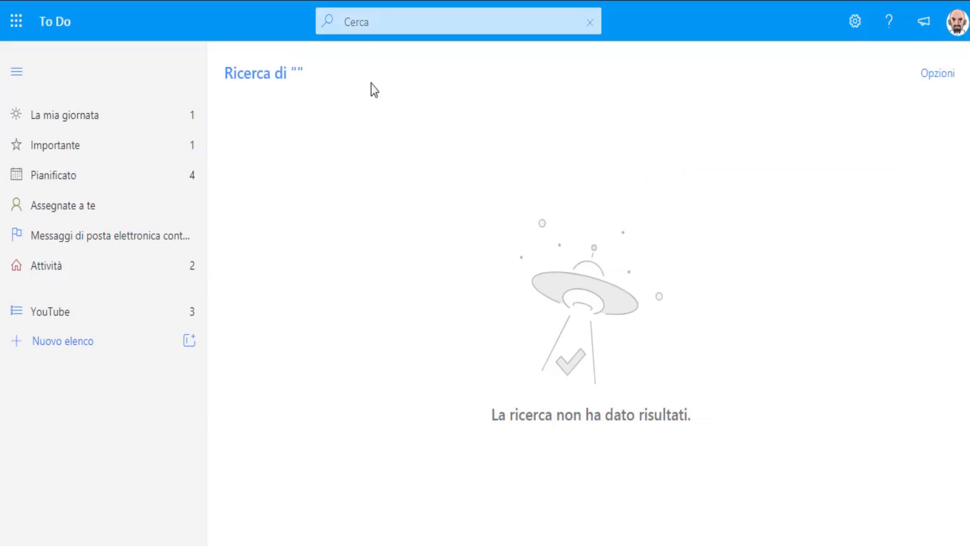
pyautogui.click(73, 270)
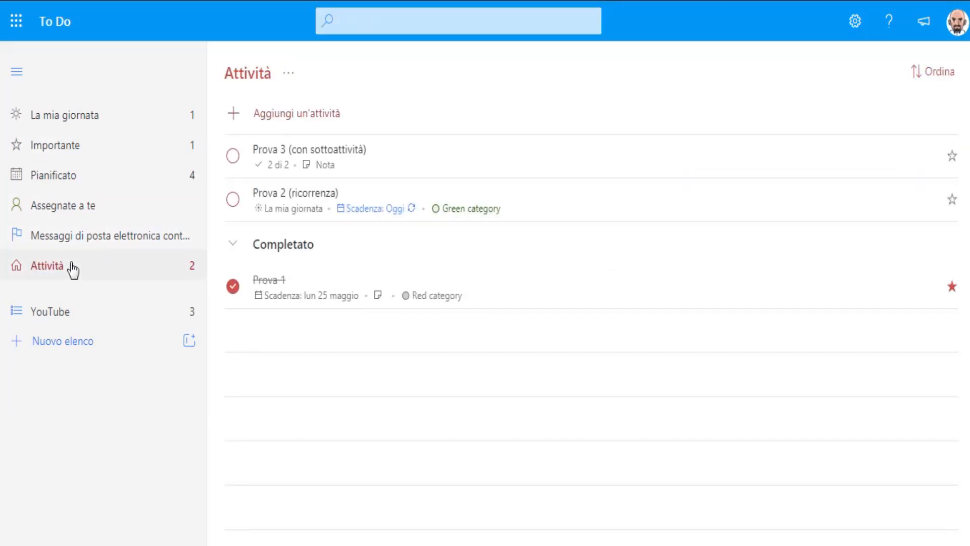